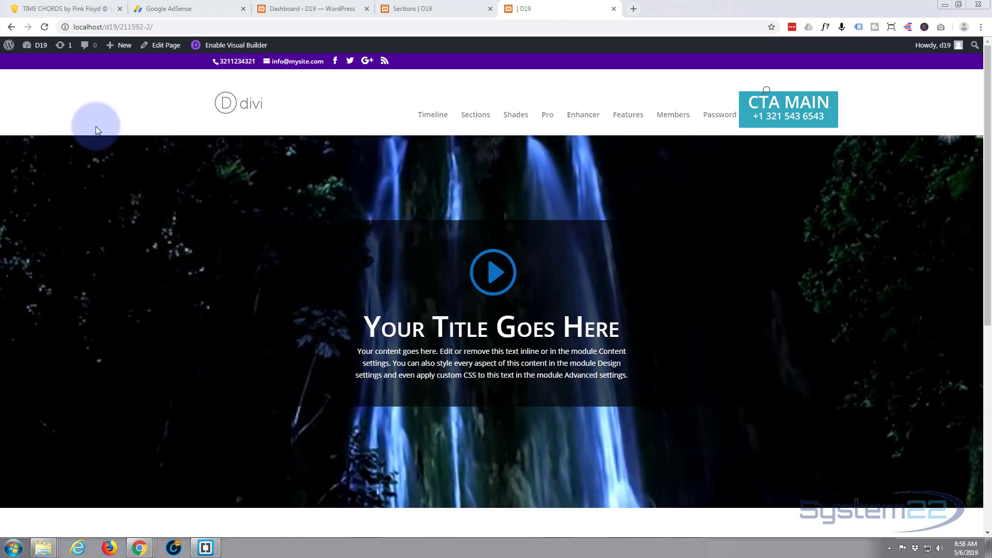
Try out the finished accordion by expanding Sections 2 through 5 one by one, then back up to Section 1.
scroll(76, 181, "down", 3)
scroll(75, 178, "down", 3)
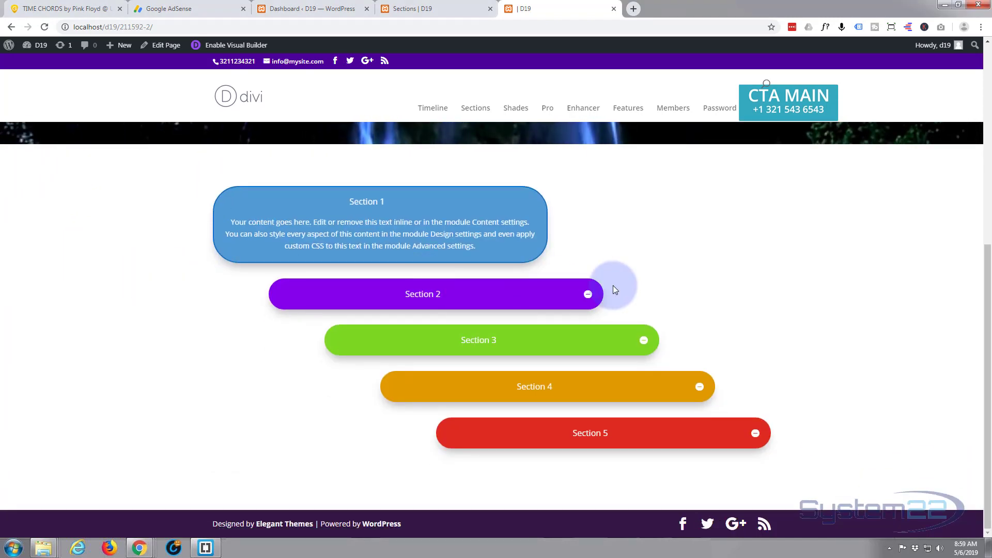
left_click(588, 292)
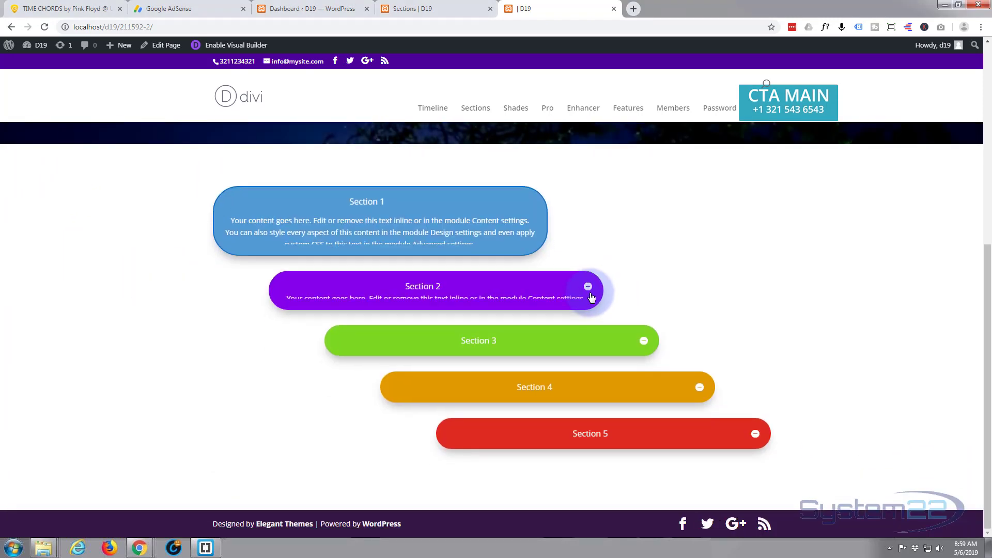
left_click(644, 342)
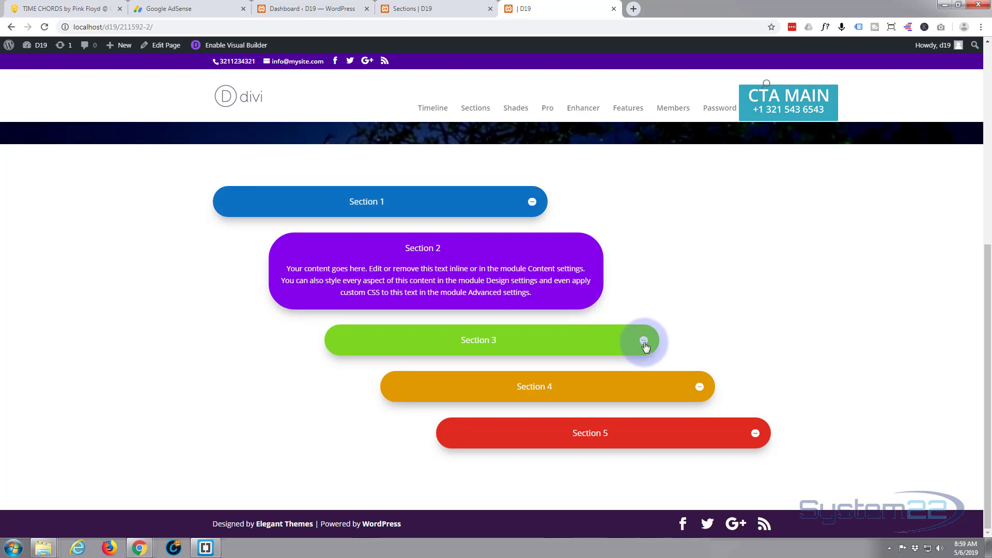
left_click(700, 387)
left_click(755, 434)
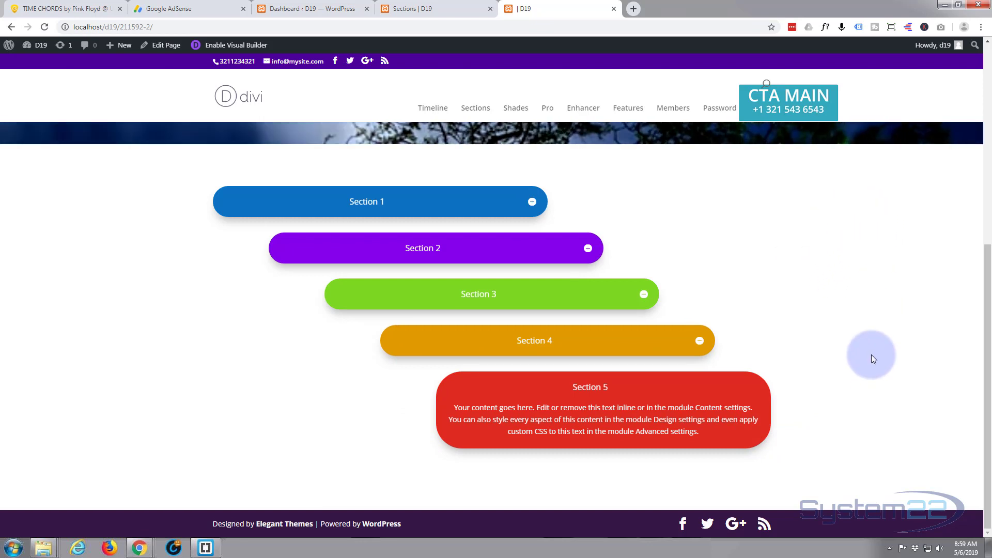
left_click(699, 341)
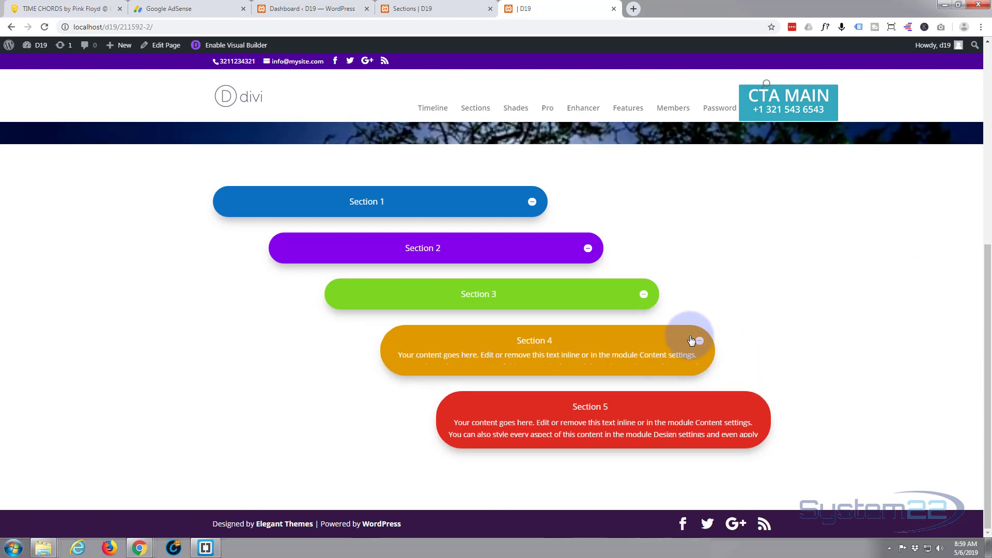
left_click(644, 295)
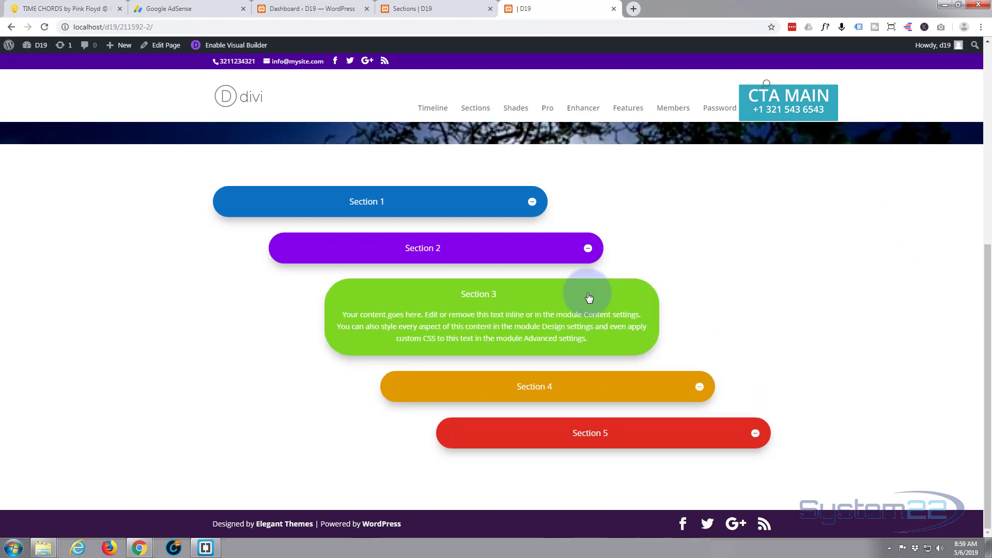
left_click(588, 249)
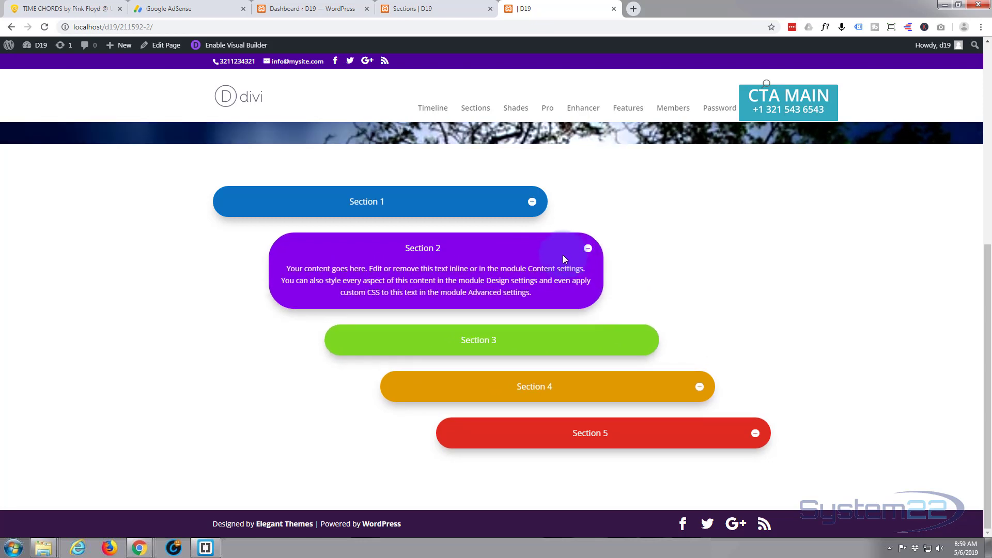
left_click(533, 202)
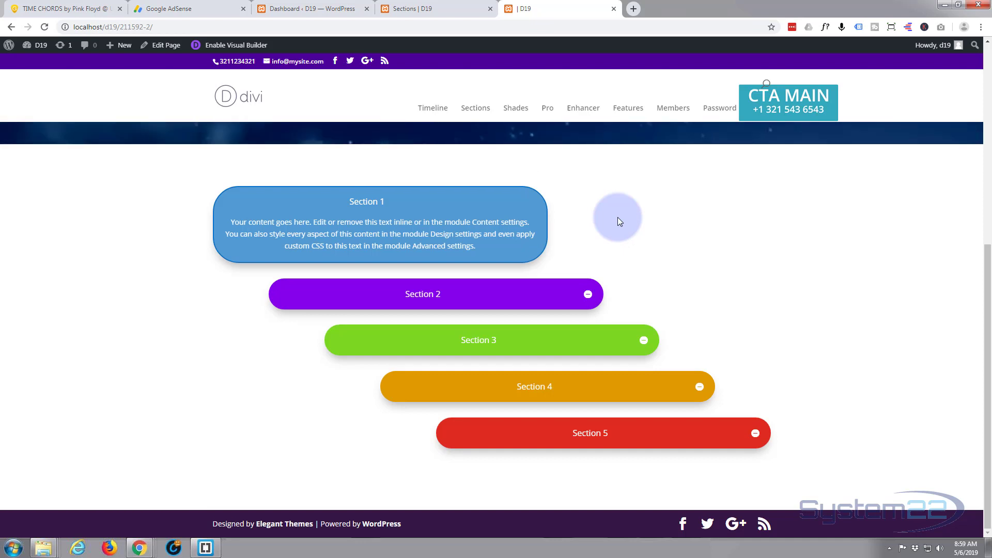
Enable the Visual Builder for this page and delete the section that holds the five-item accordion.
scroll(626, 221, "up", 8)
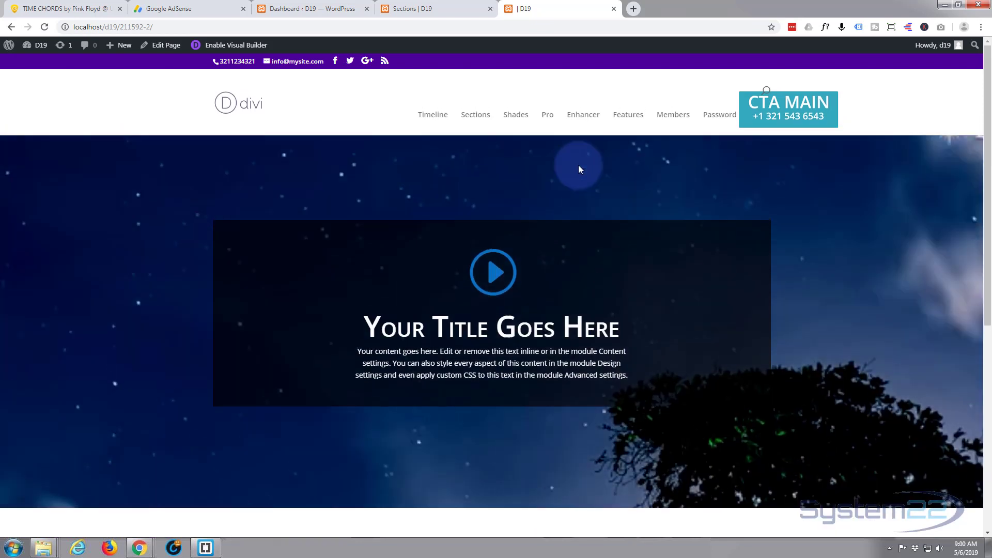
left_click(201, 46)
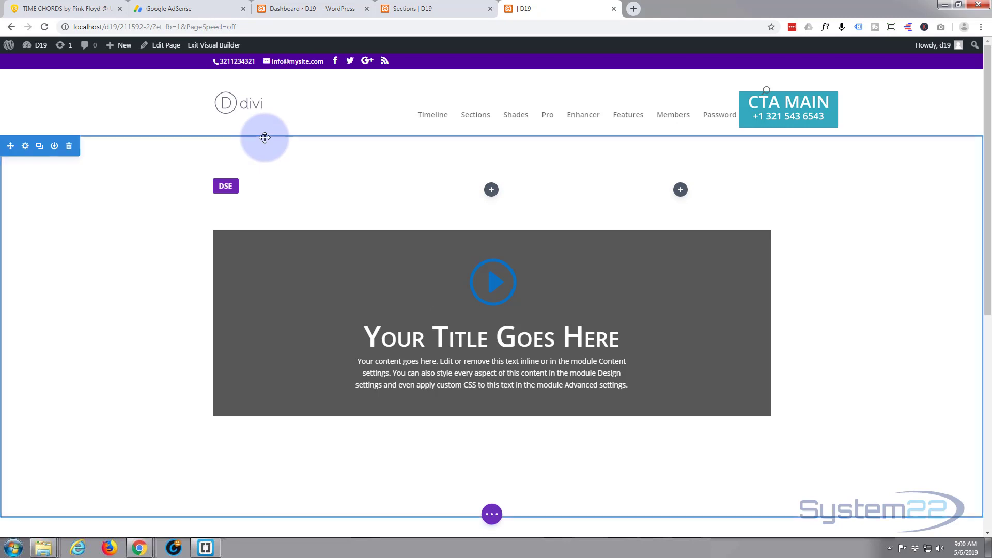
scroll(265, 136, "down", 8)
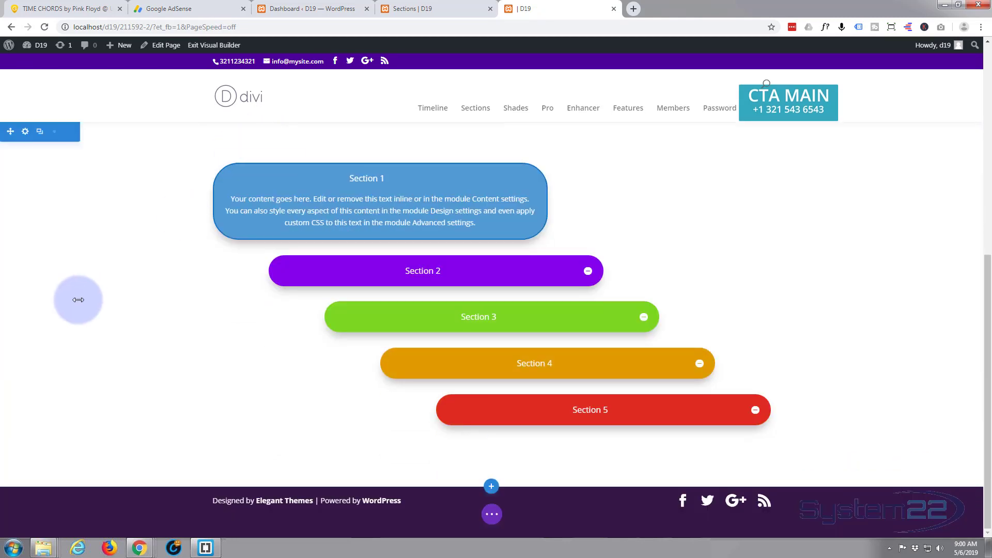
scroll(81, 292, "up", 1)
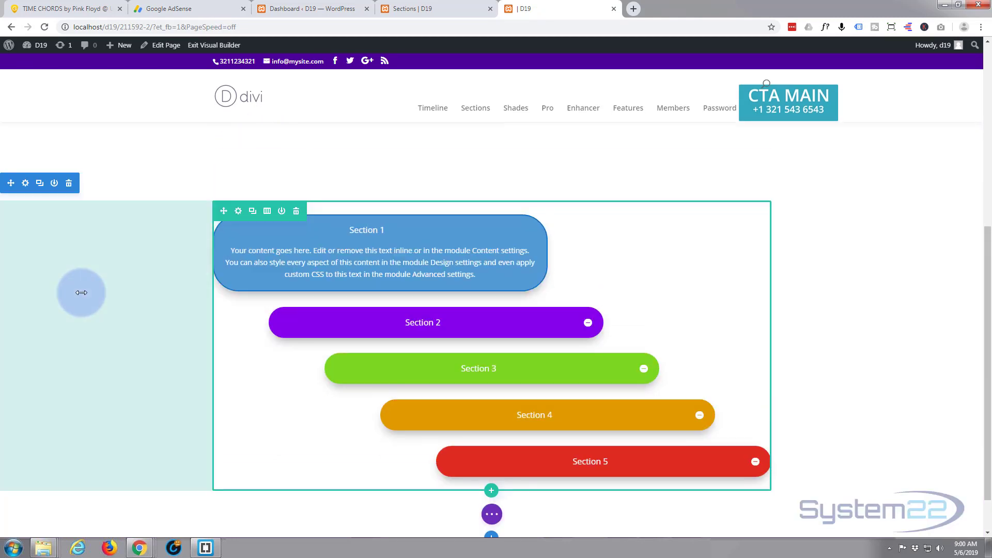
scroll(82, 292, "down", 1)
scroll(82, 291, "up", 3)
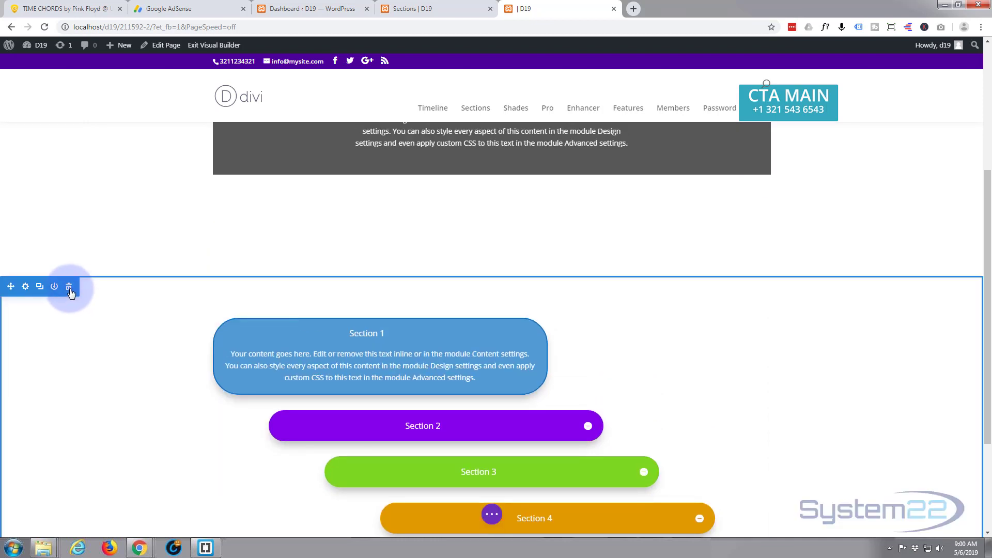
left_click(70, 288)
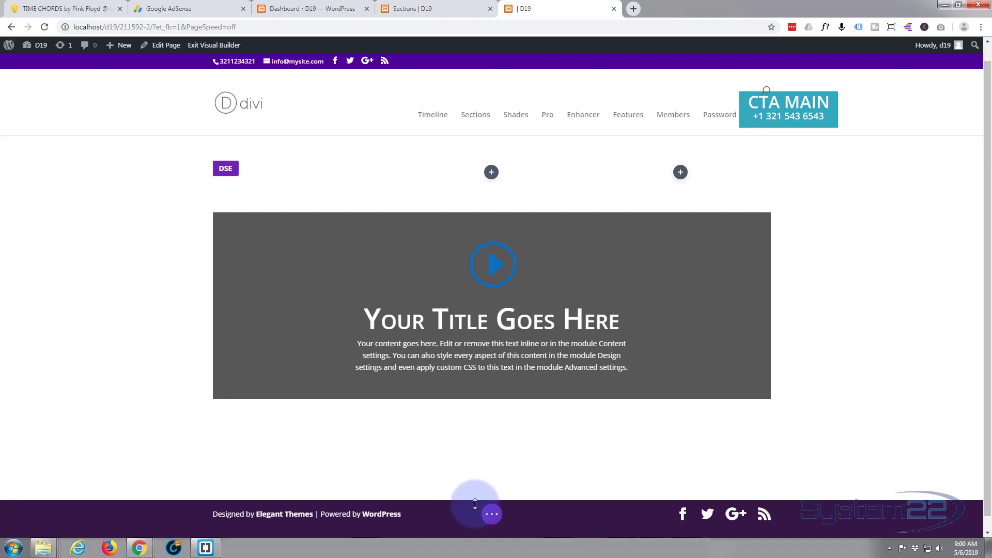
Add a regular section below the hero section and give it a single-column row.
left_click_drag(470, 483, 477, 475)
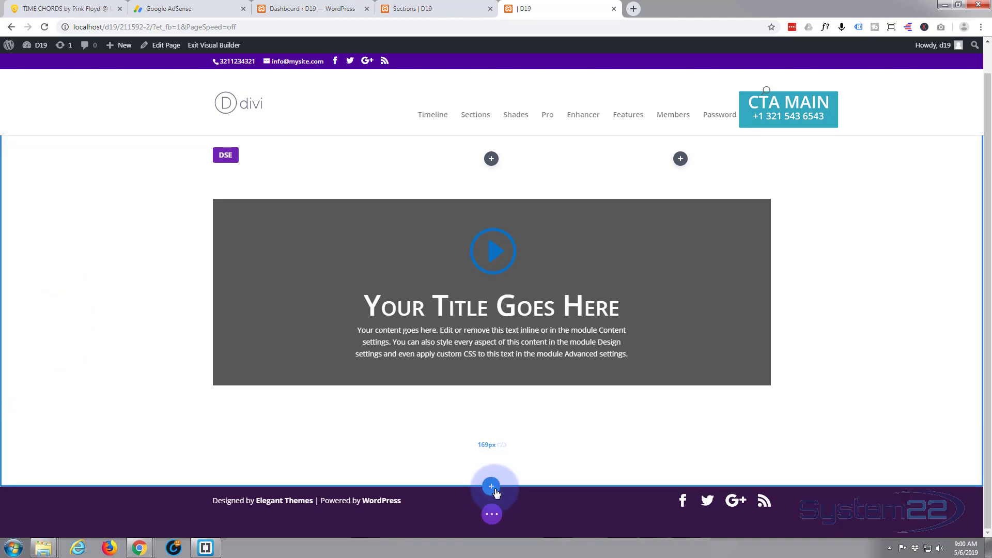
left_click(491, 489)
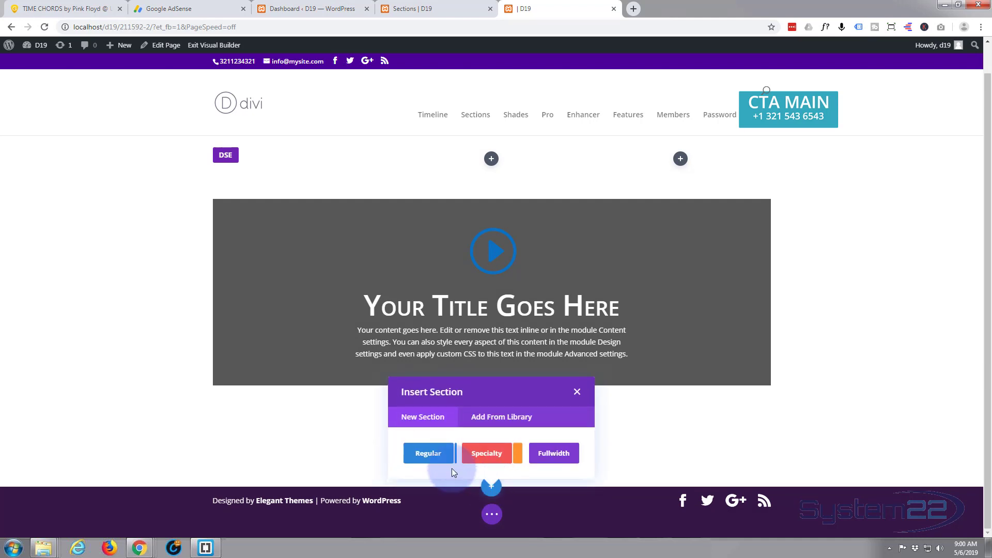
left_click(428, 456)
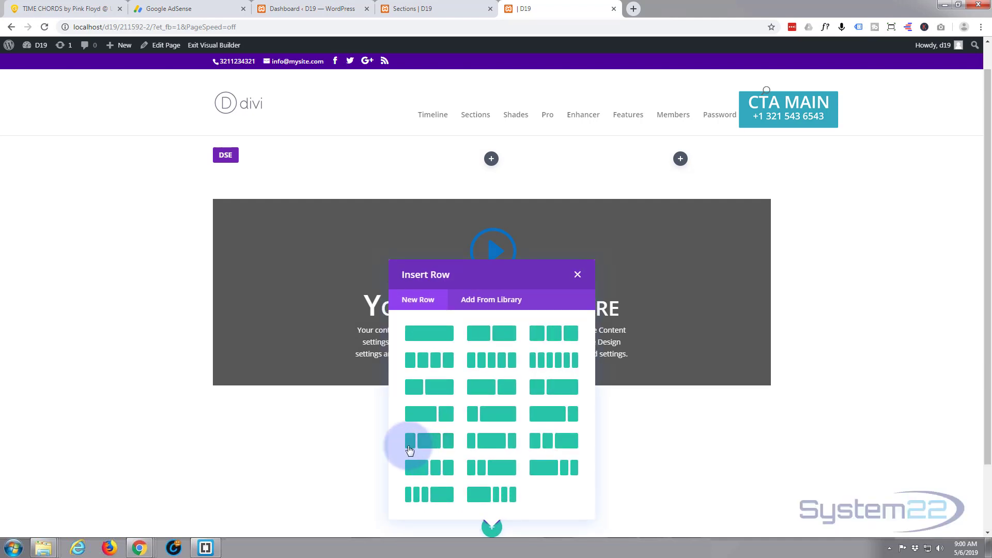
left_click(429, 338)
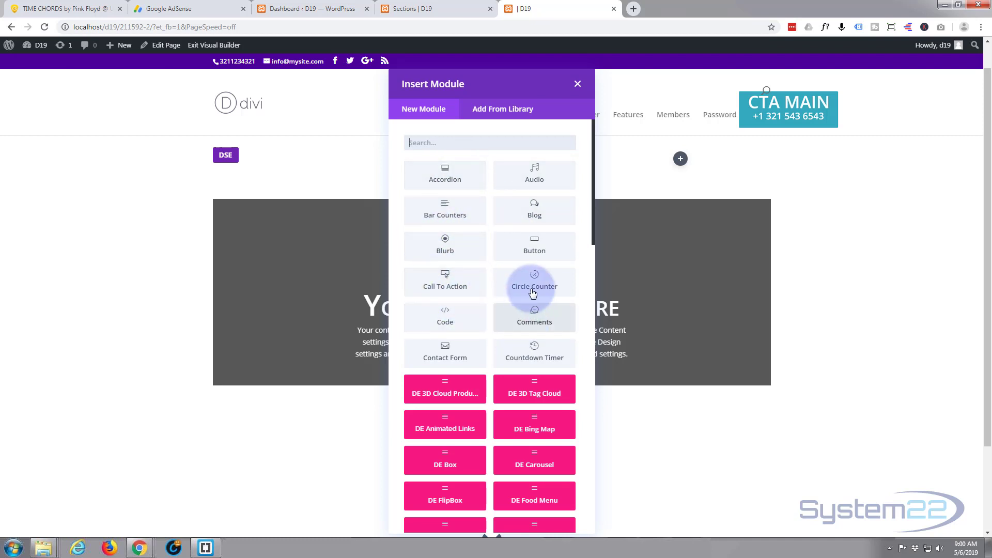
Insert an Accordion module into the new single-column row.
scroll(513, 245, "down", 12)
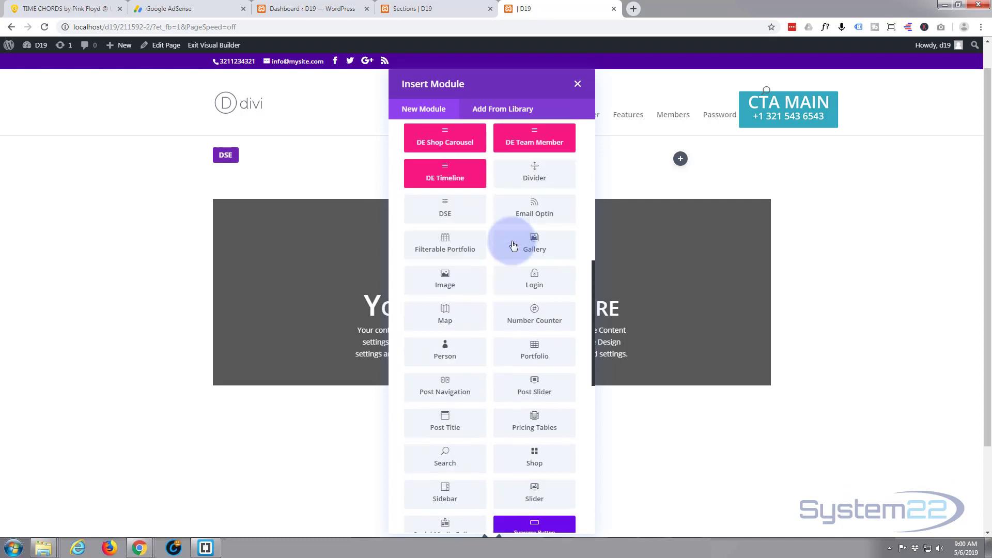
scroll(512, 246, "down", 8)
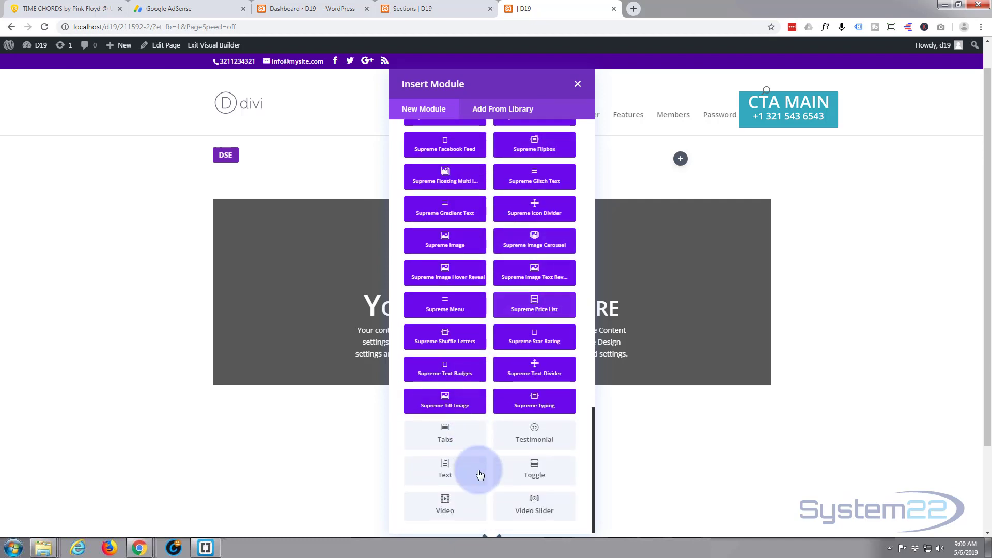
scroll(476, 510, "up", 3)
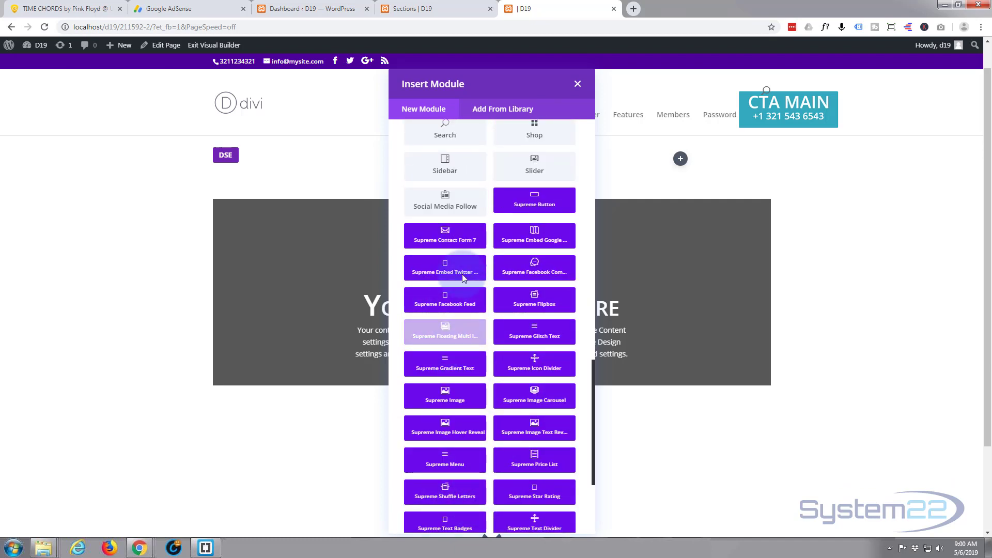
scroll(461, 274, "up", 3)
scroll(445, 258, "up", 15)
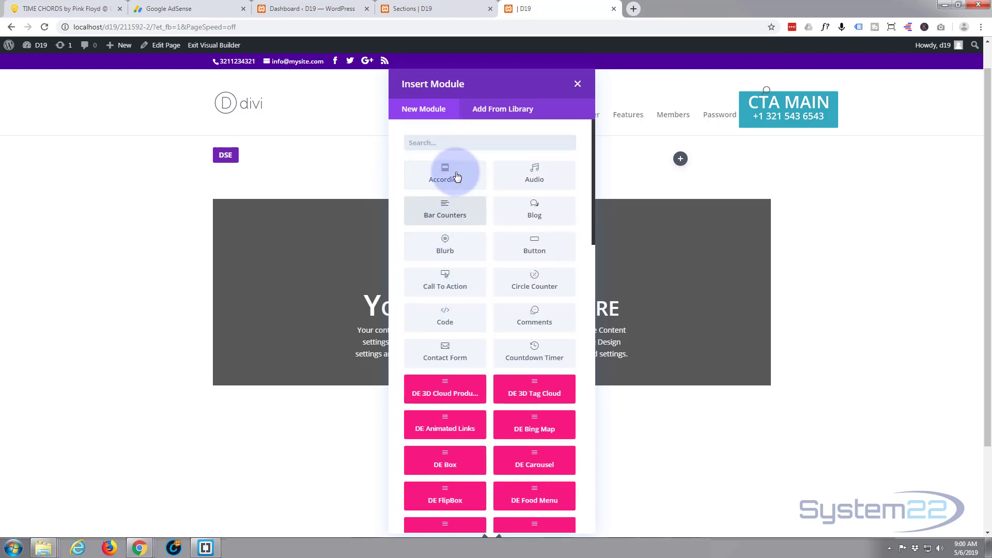
left_click(449, 177)
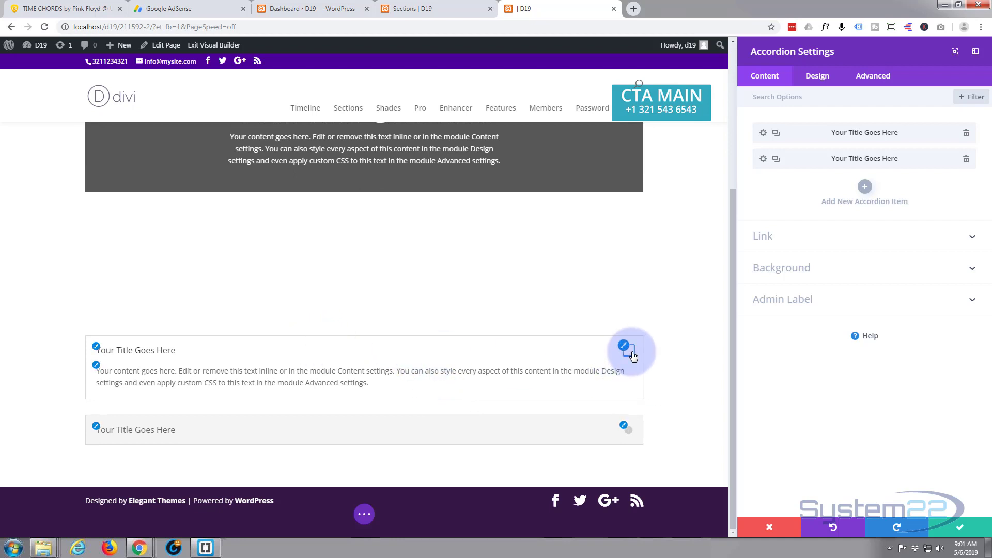
Set the title of the first accordion item to "Section 1".
left_click(625, 427)
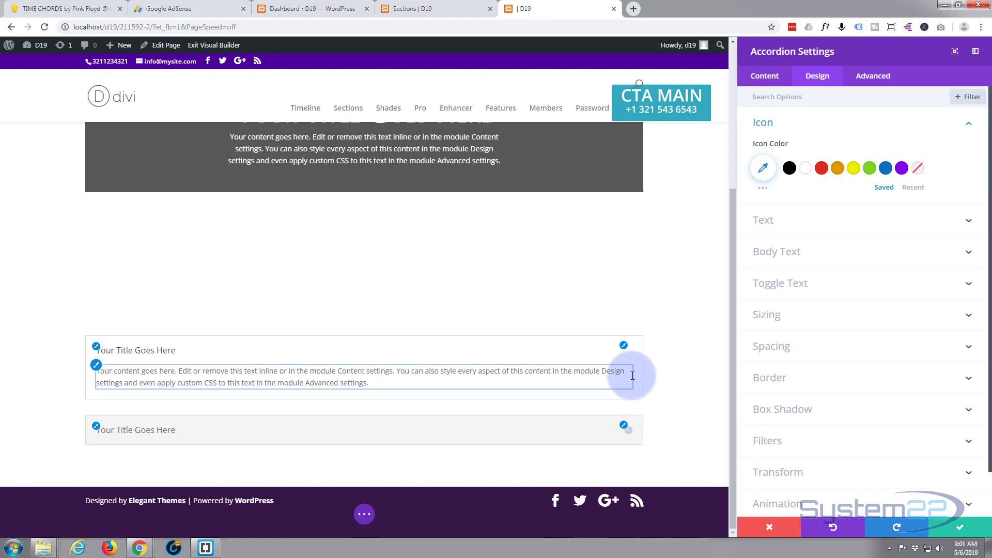
left_click(755, 85)
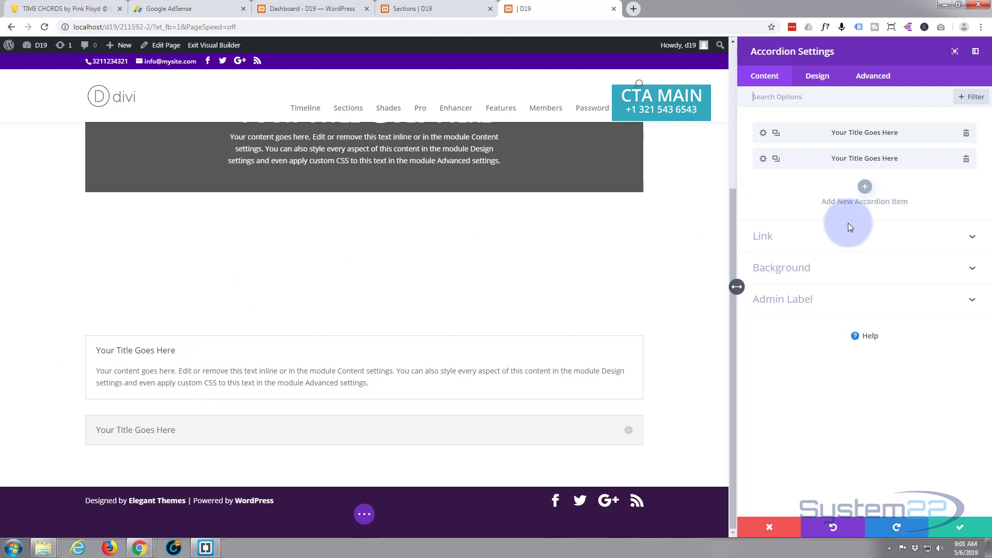
left_click(763, 133)
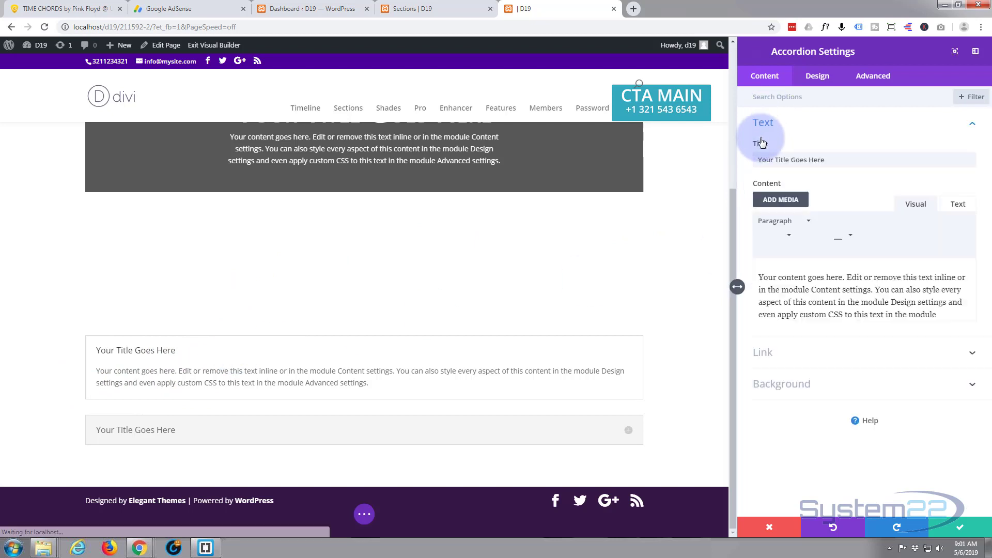
left_click(812, 160)
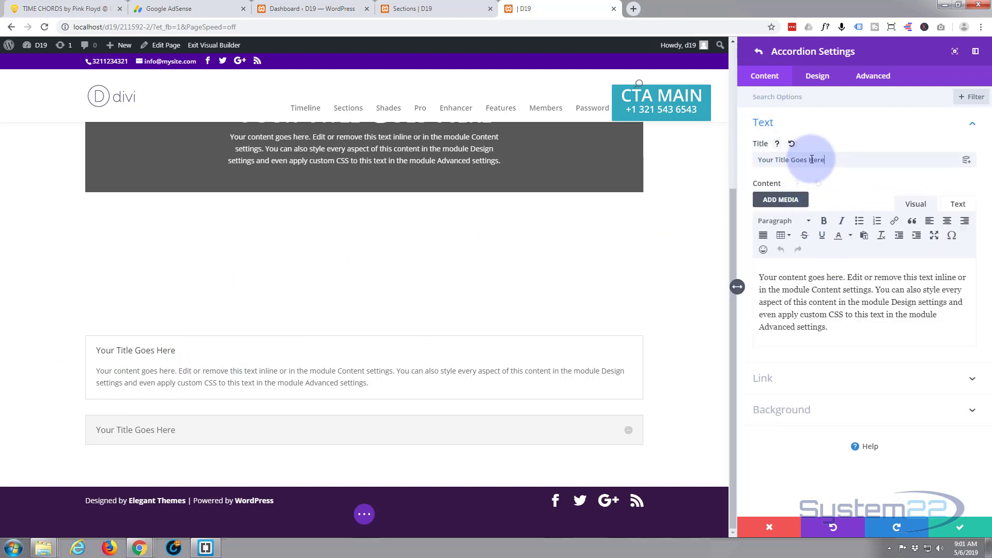
left_click_drag(812, 159, 748, 159)
type("S")
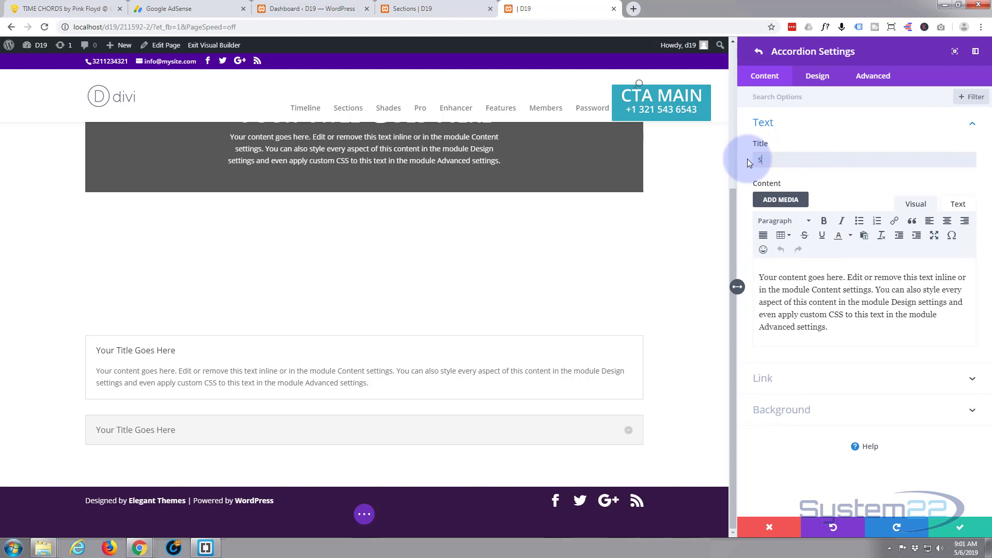
type("ection 1")
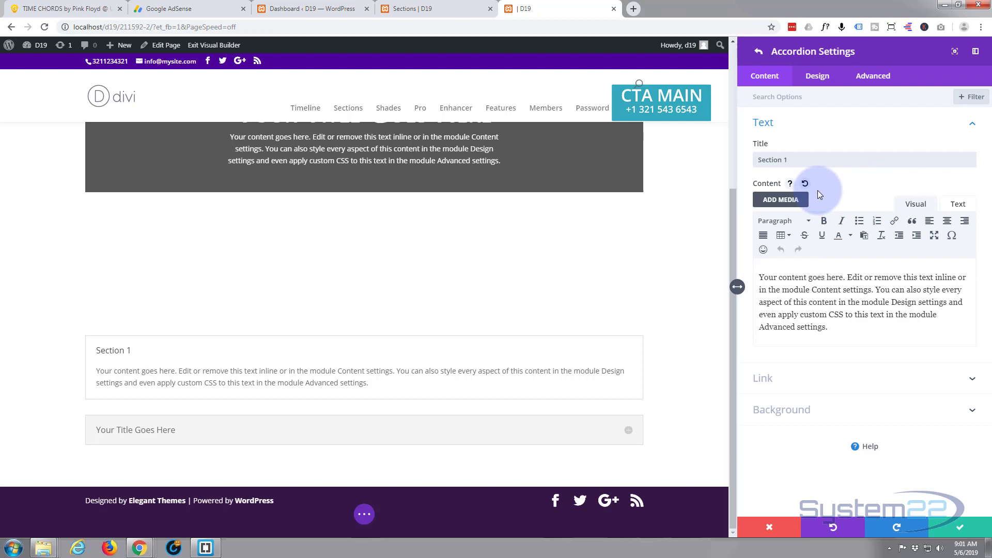
Give the Section 1 item a white icon, white title text and blue background in both its open and closed states.
left_click(822, 78)
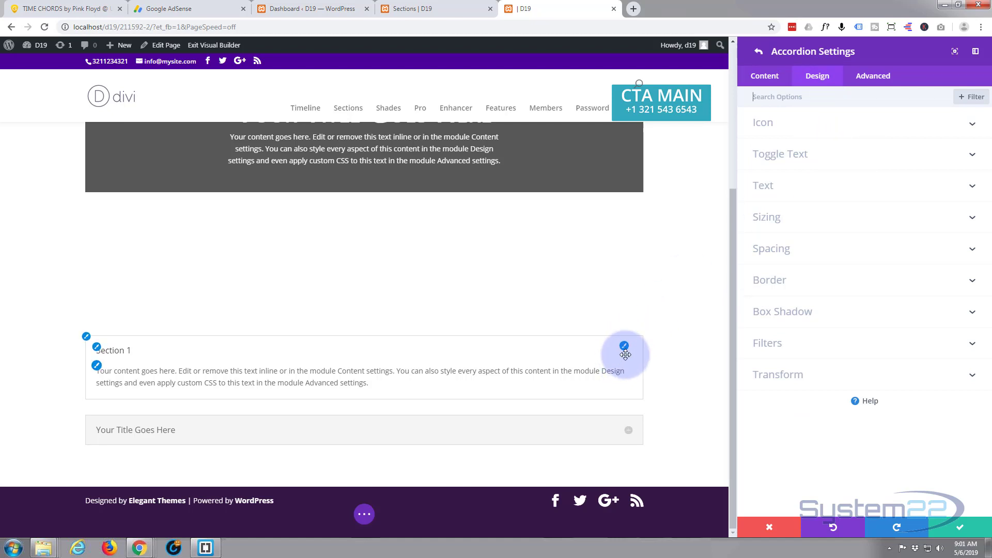
left_click(849, 124)
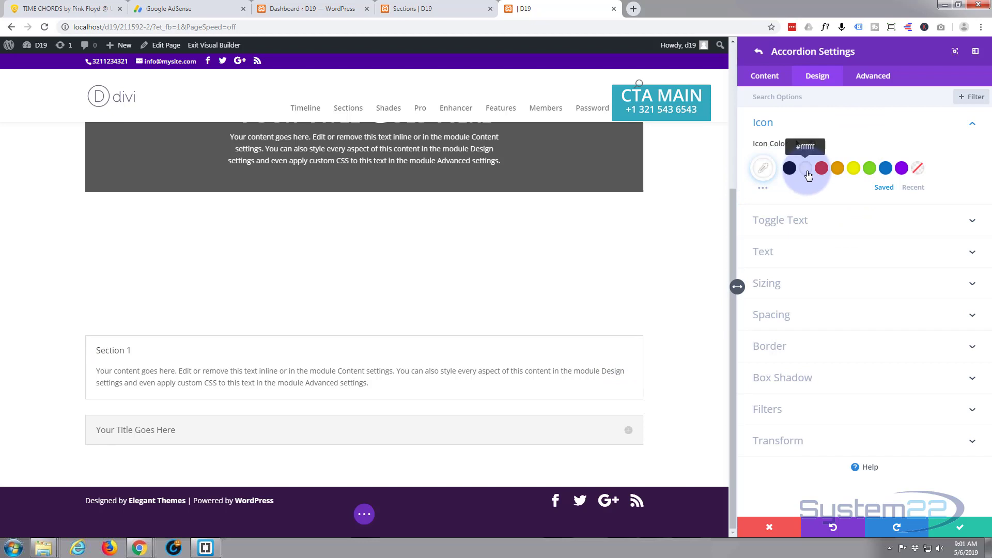
left_click(852, 226)
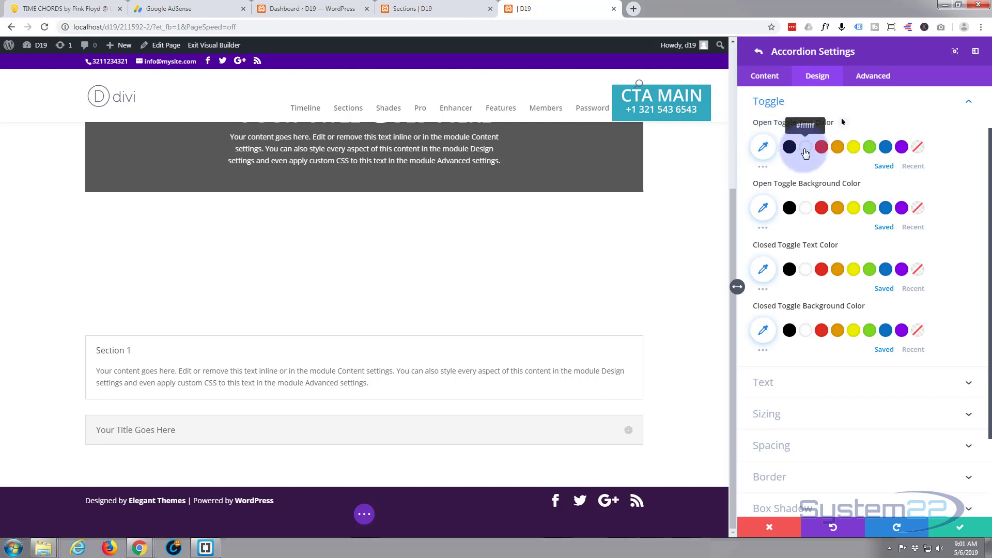
left_click(805, 148)
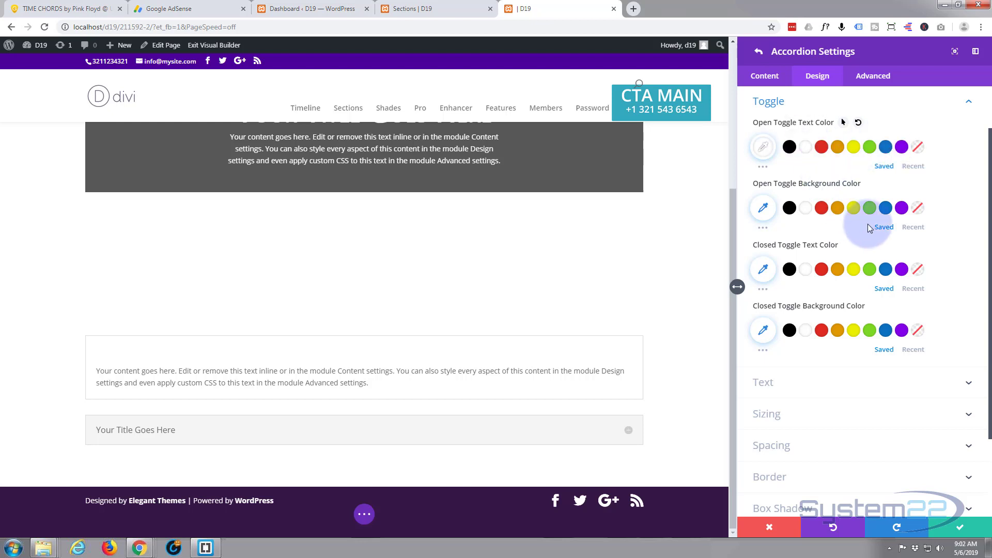
left_click(885, 209)
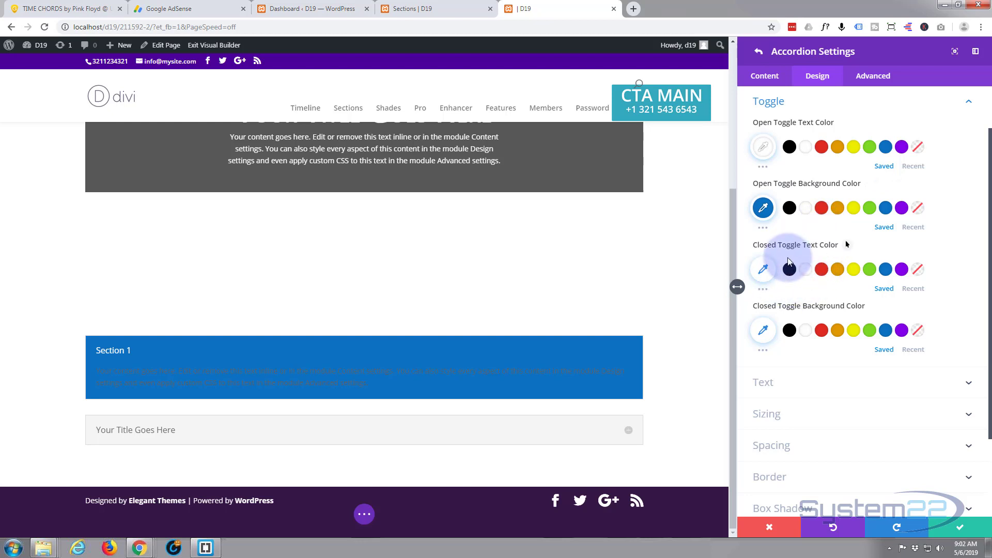
left_click(805, 270)
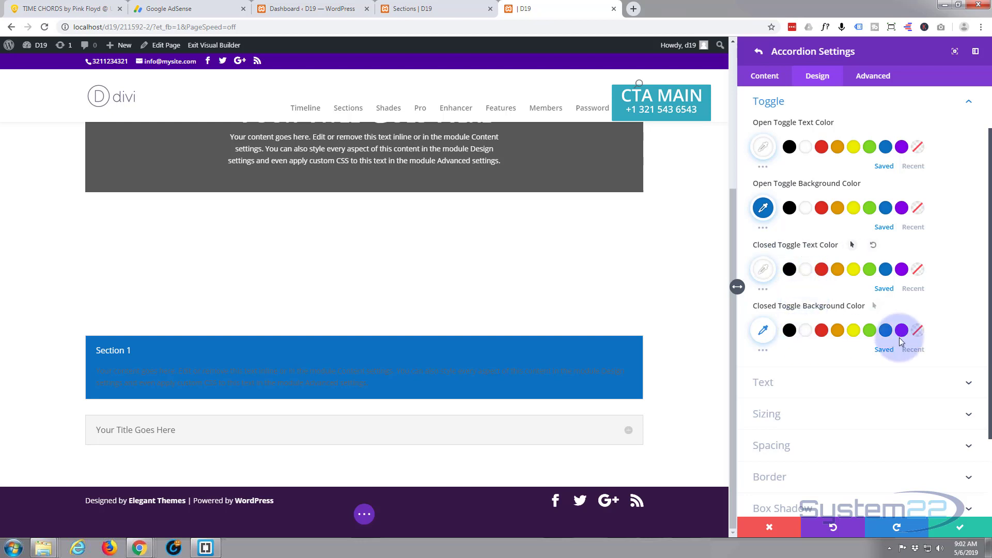
left_click(883, 331)
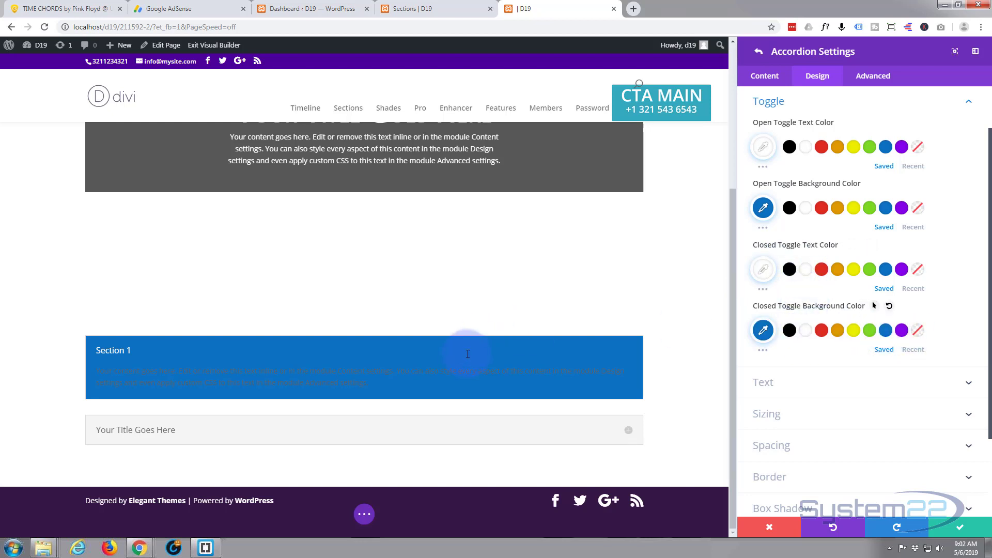
Colour the Section 1 item's whole body text white.
left_click(759, 77)
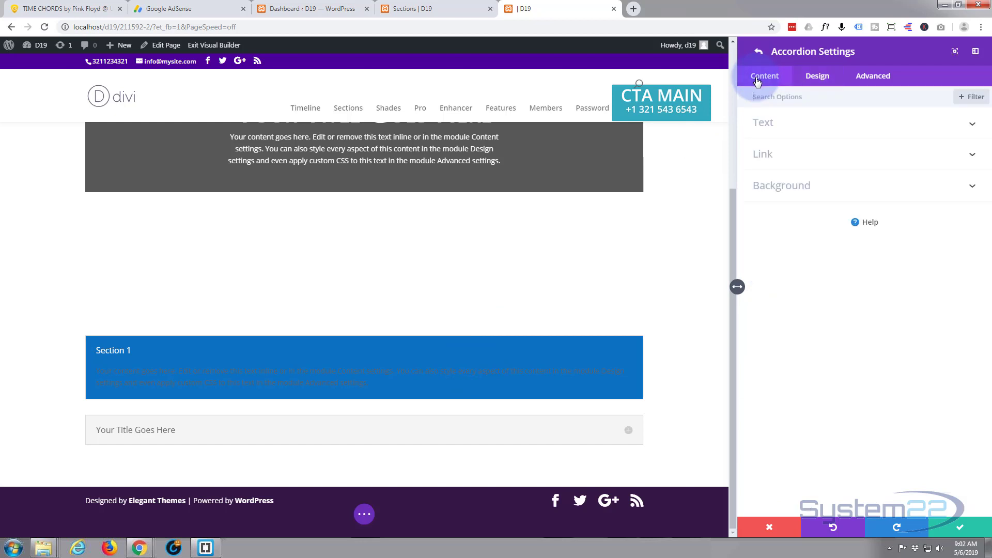
left_click(817, 129)
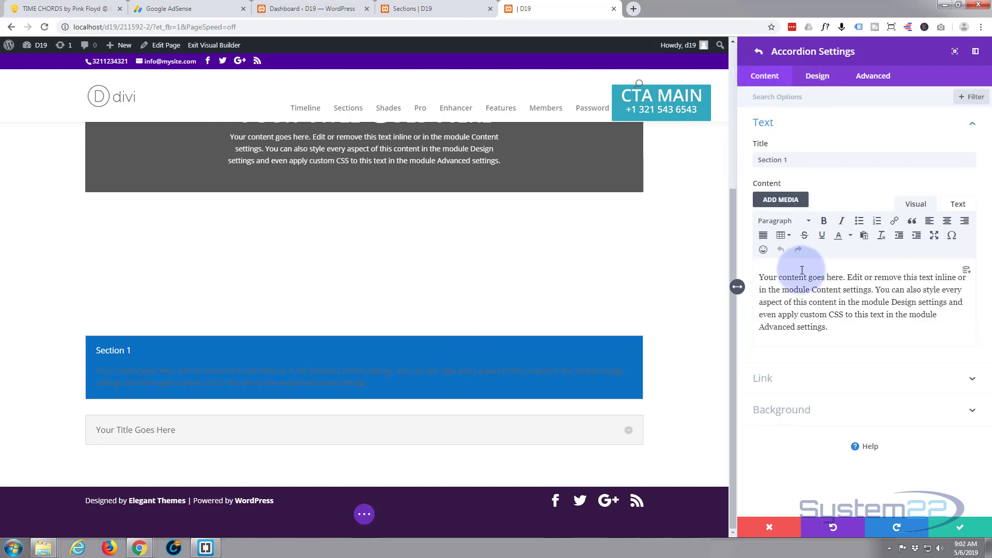
left_click_drag(759, 277, 831, 328)
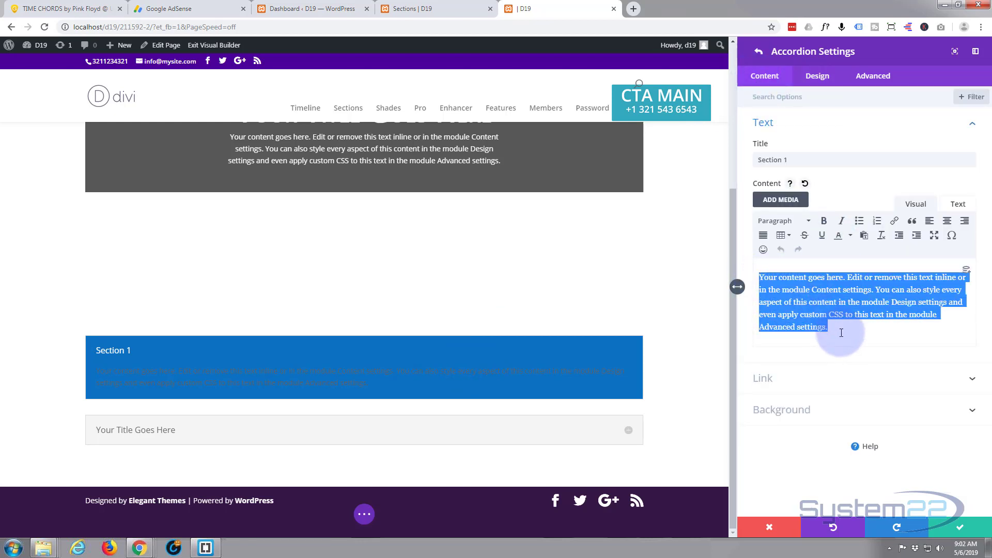
left_click(850, 237)
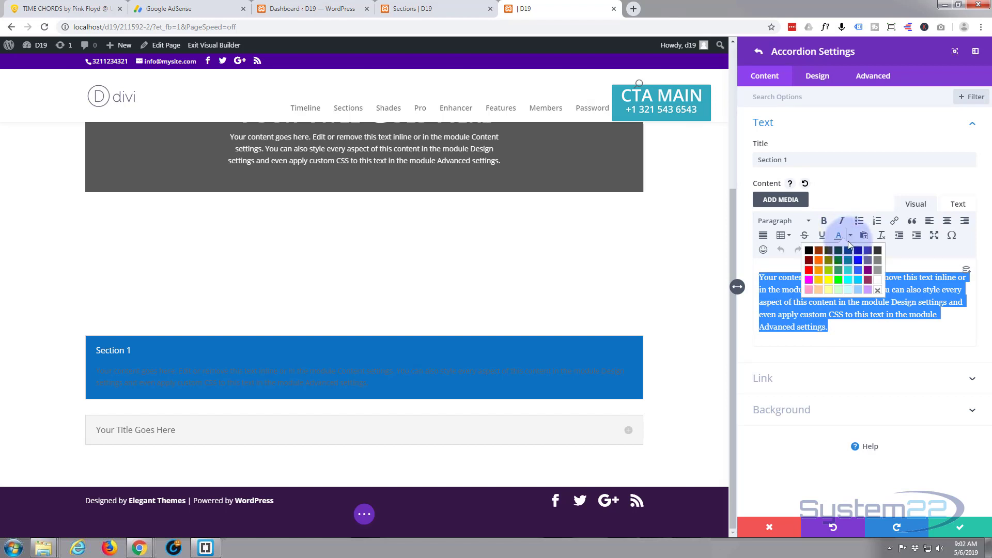
left_click(880, 283)
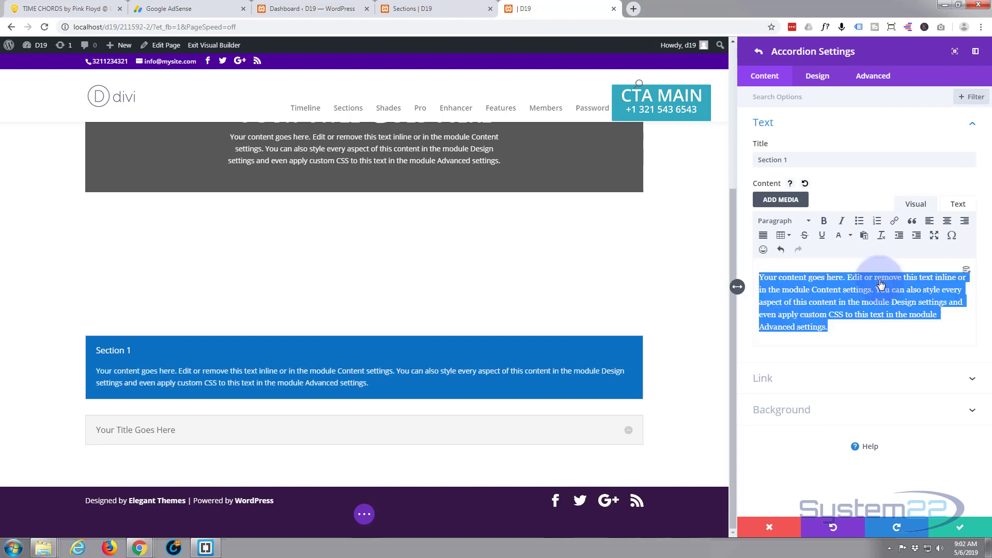
Centre the Section 1 item's text and leave it without a text shadow.
left_click(817, 78)
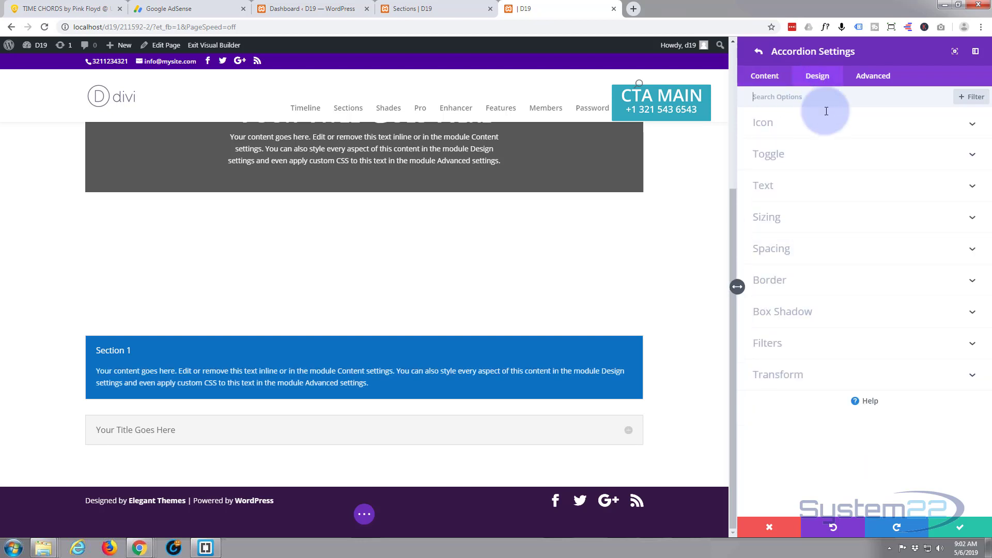
left_click(825, 191)
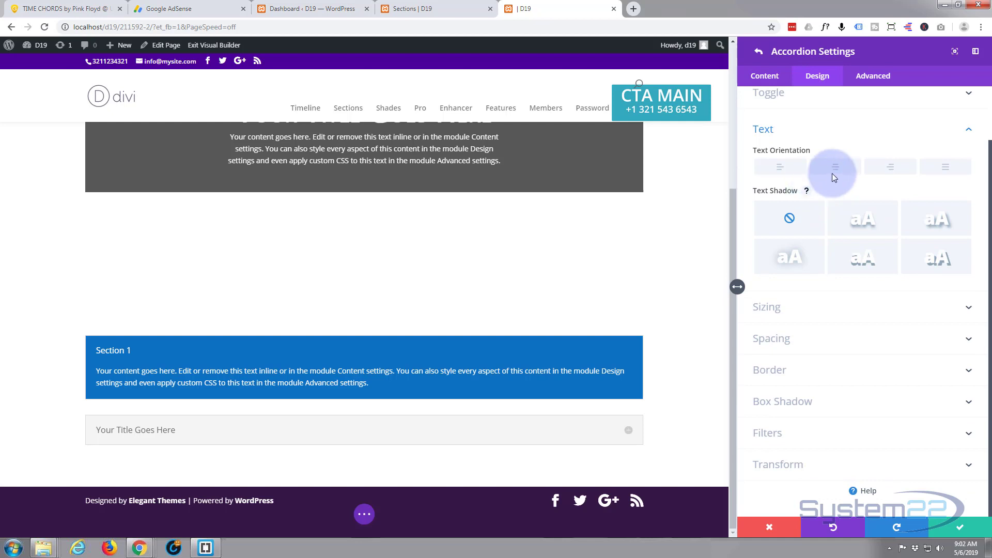
left_click(837, 167)
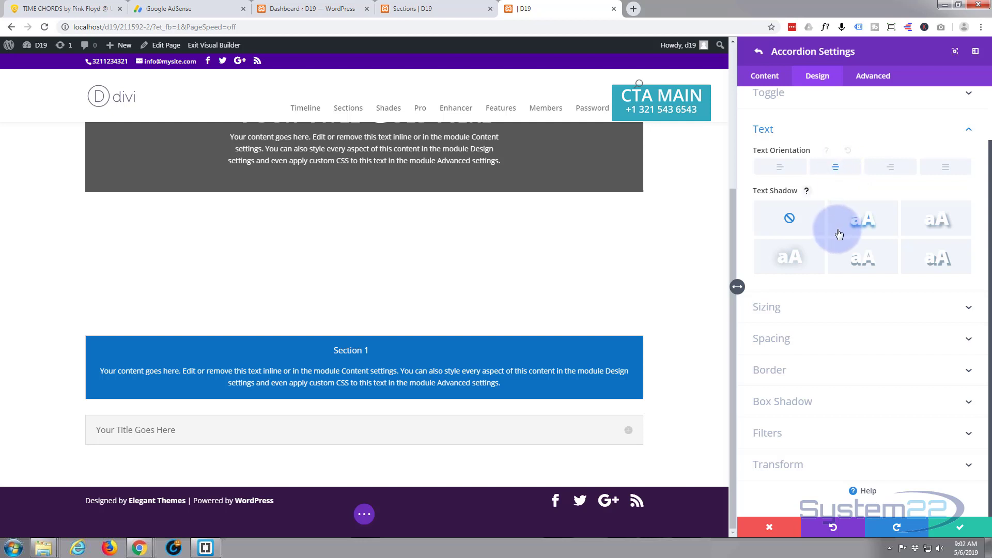
left_click(932, 226)
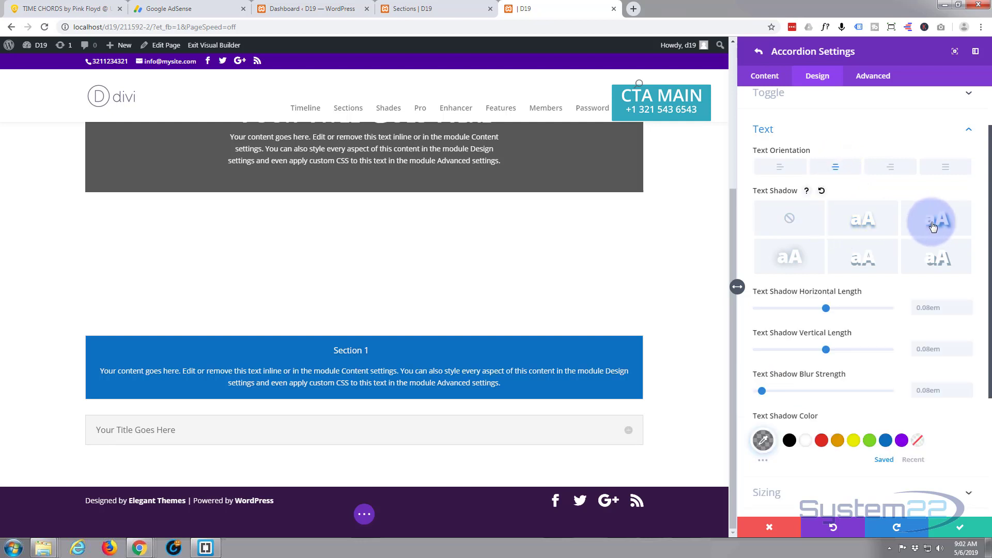
left_click(789, 215)
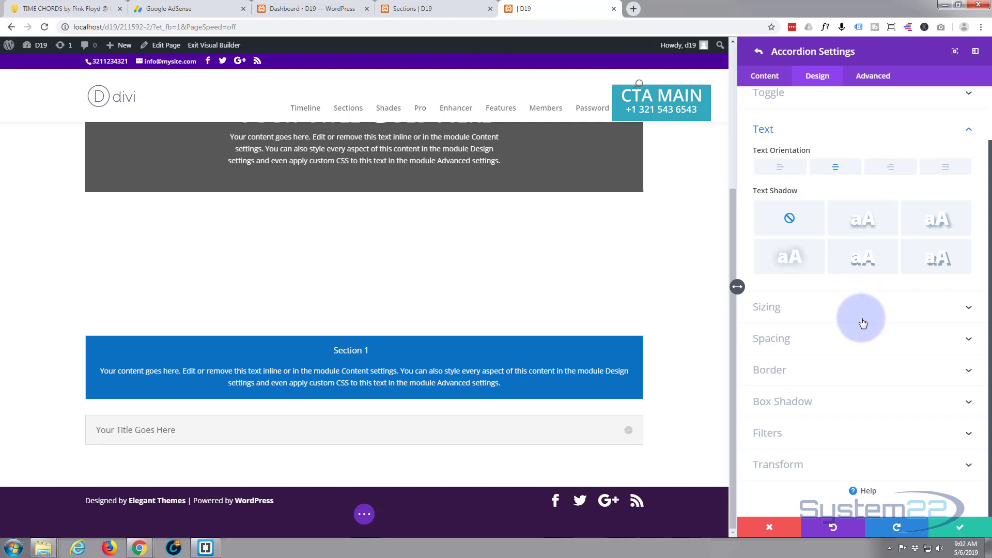
Round all four corners of the Section 1 item to 50px and expand the second item to preview Section 1 collapsed.
left_click(848, 377)
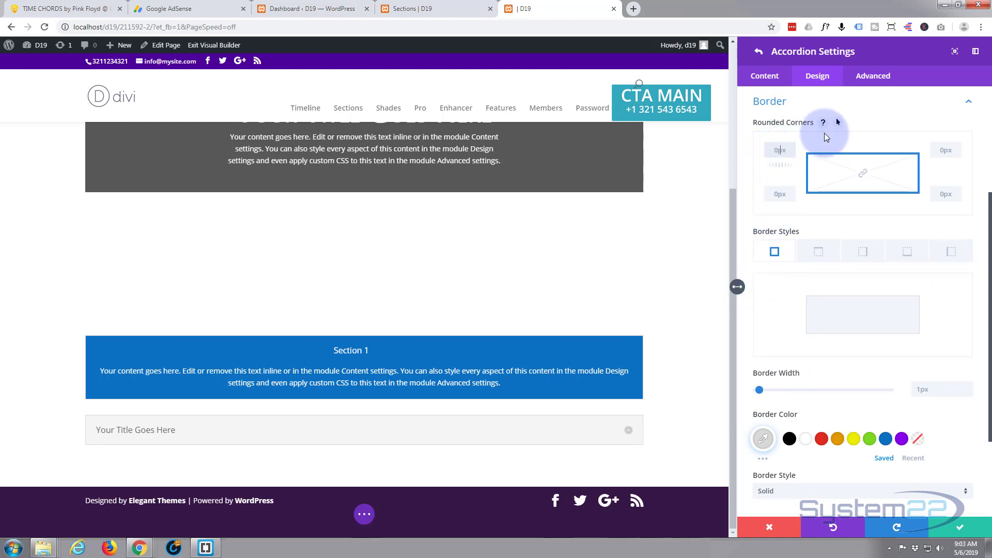
type("50px")
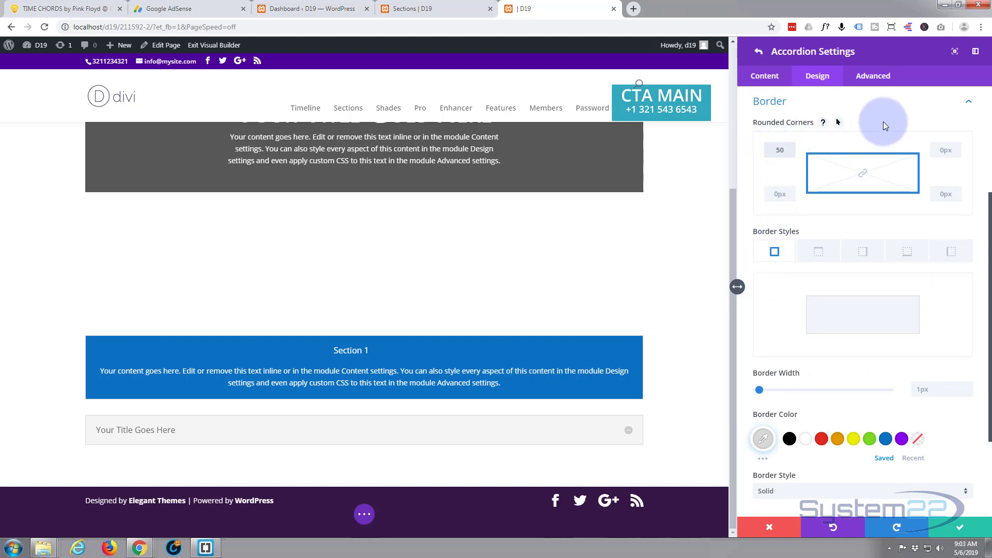
left_click(863, 177)
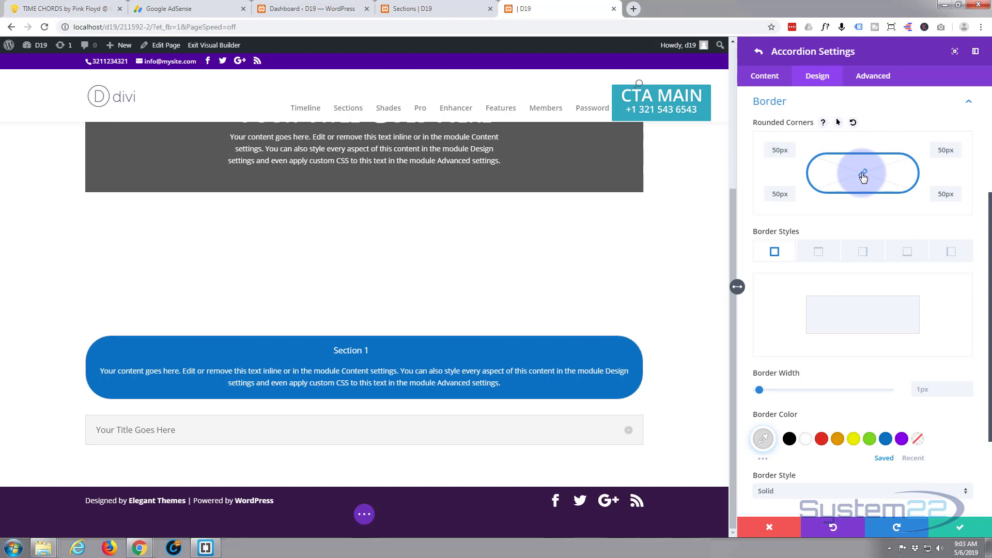
left_click(773, 150)
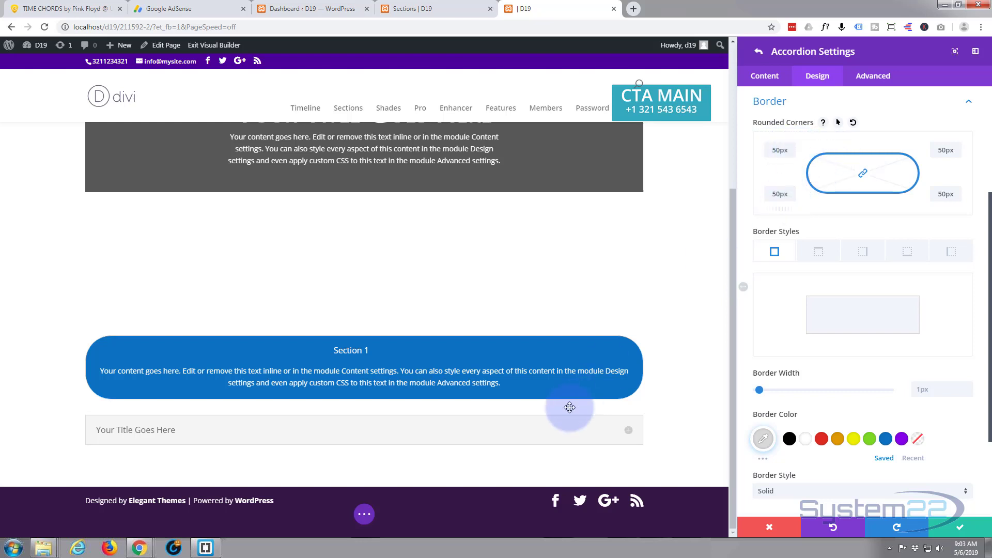
left_click(628, 432)
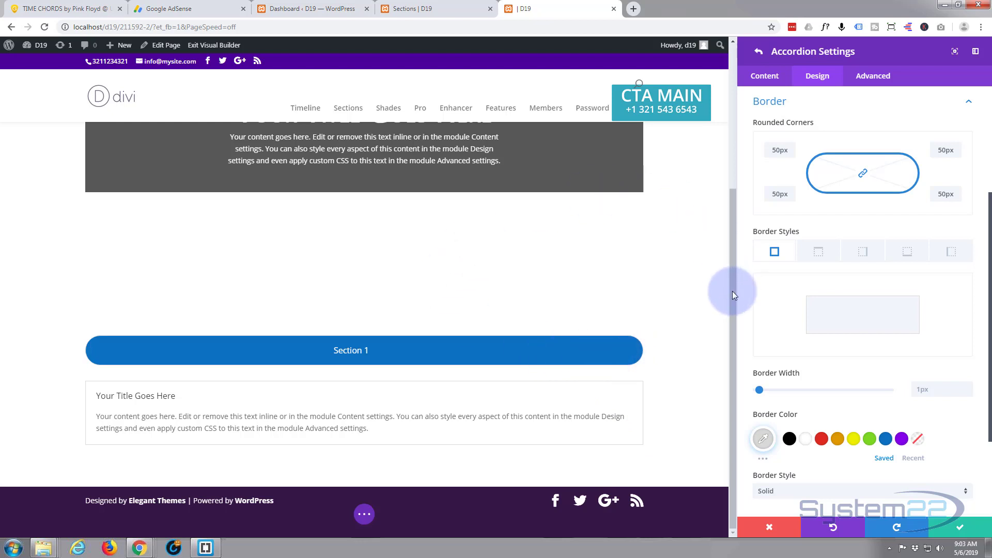
Apply the box shadow preset that falls directly below the box to the Section 1 item.
left_click(936, 110)
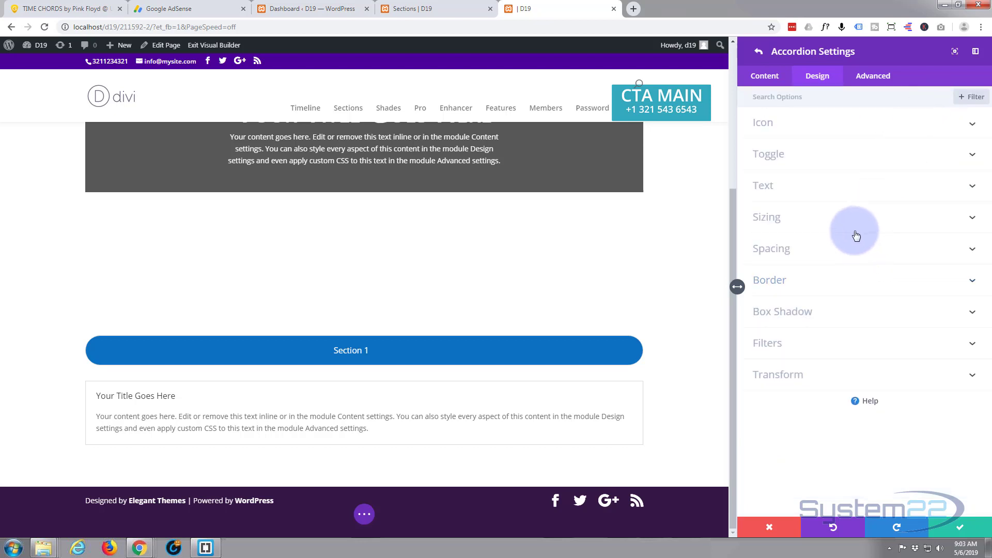
left_click(848, 311)
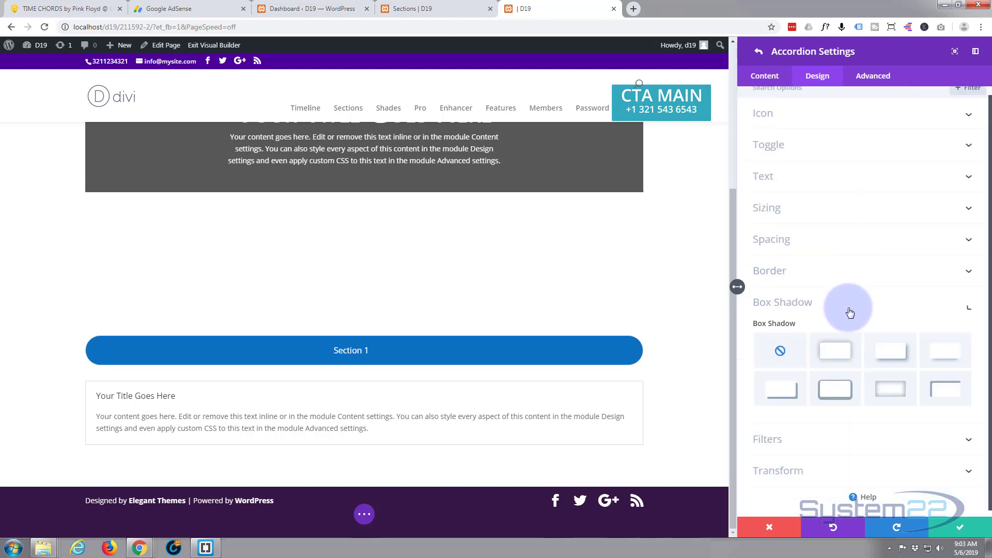
left_click(944, 350)
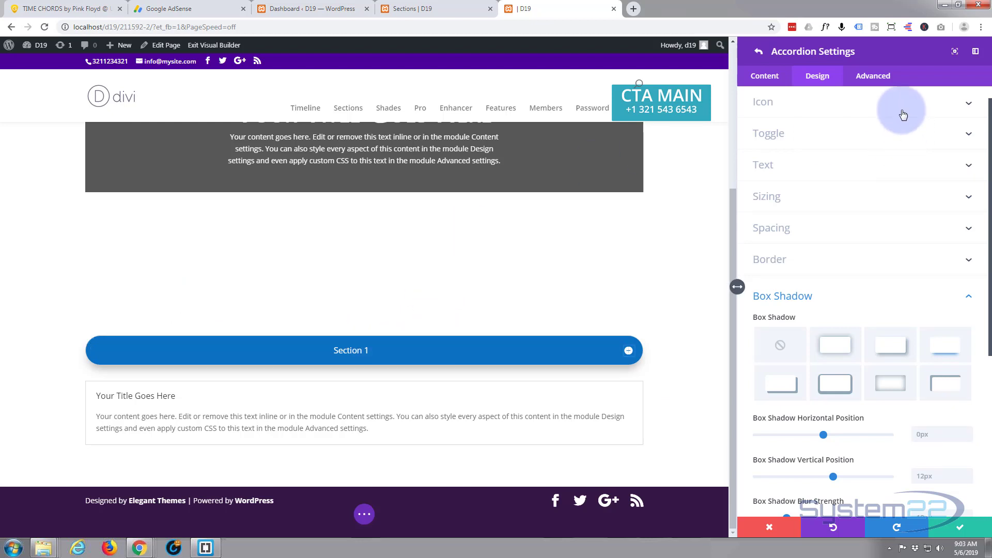
Set the Section 1 item's width to 60%, preview it expanded and collapsed, and save the item's settings.
left_click(862, 198)
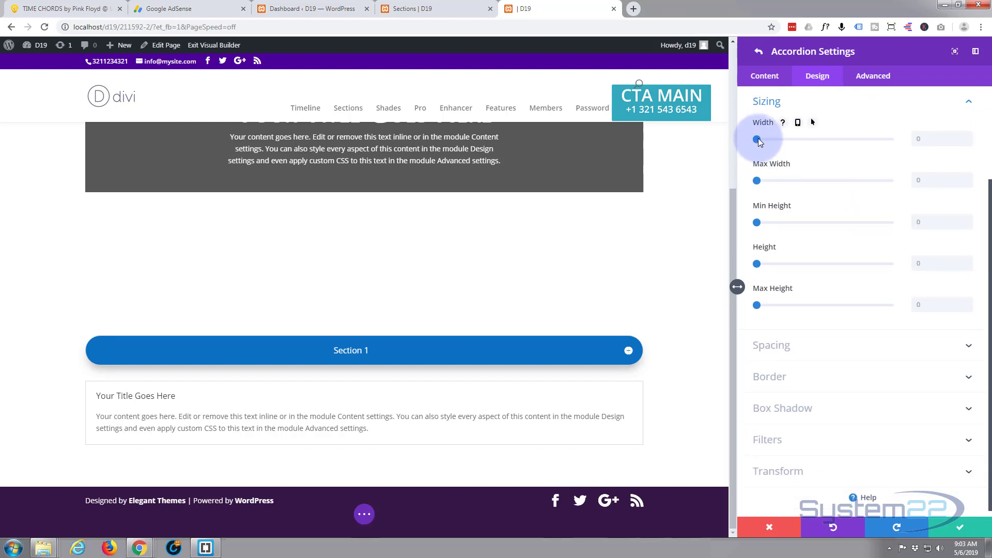
left_click_drag(757, 139, 837, 143)
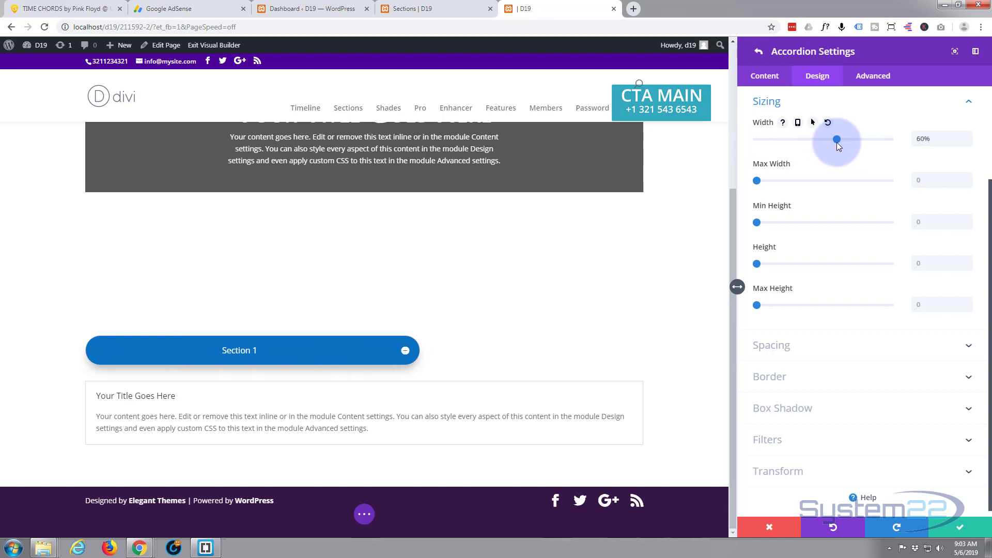
left_click(408, 355)
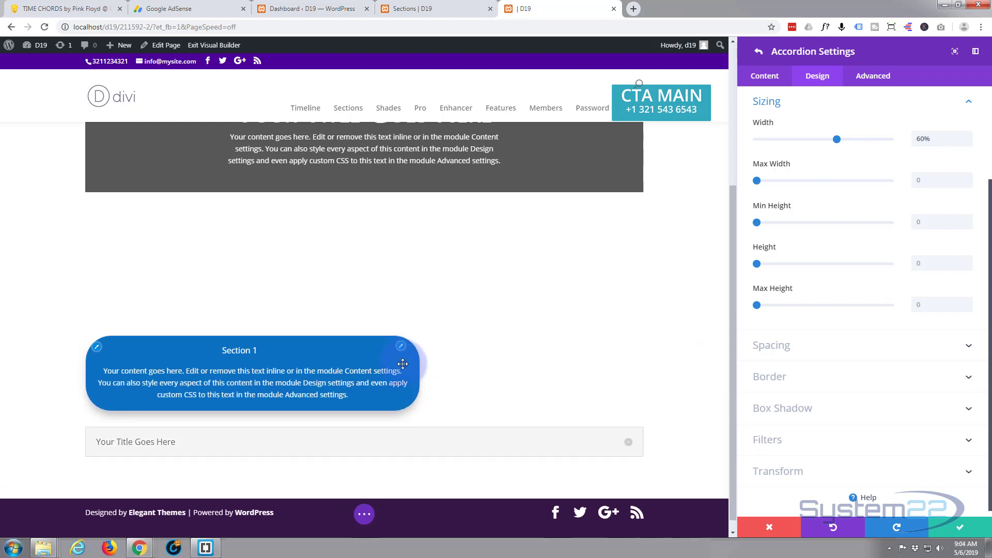
left_click(406, 356)
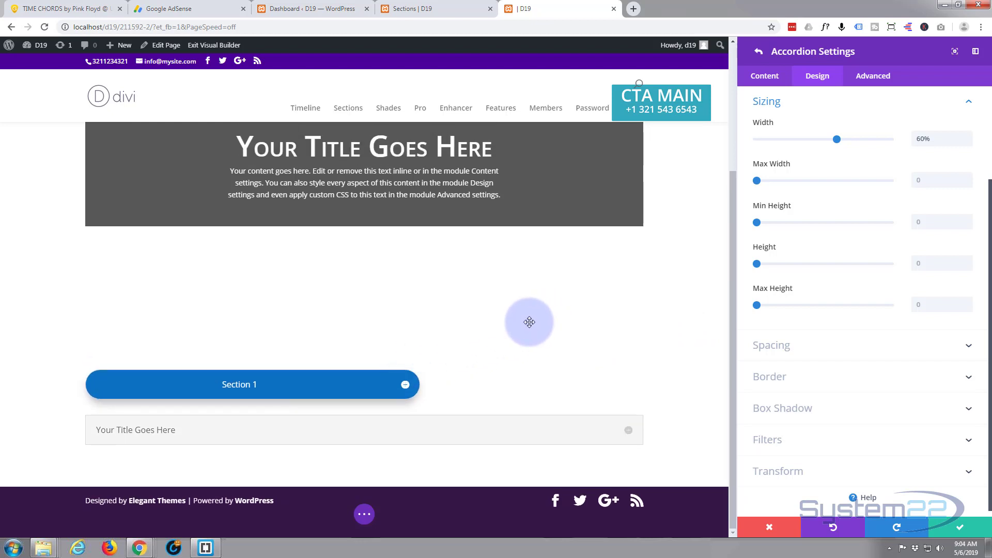
left_click(961, 530)
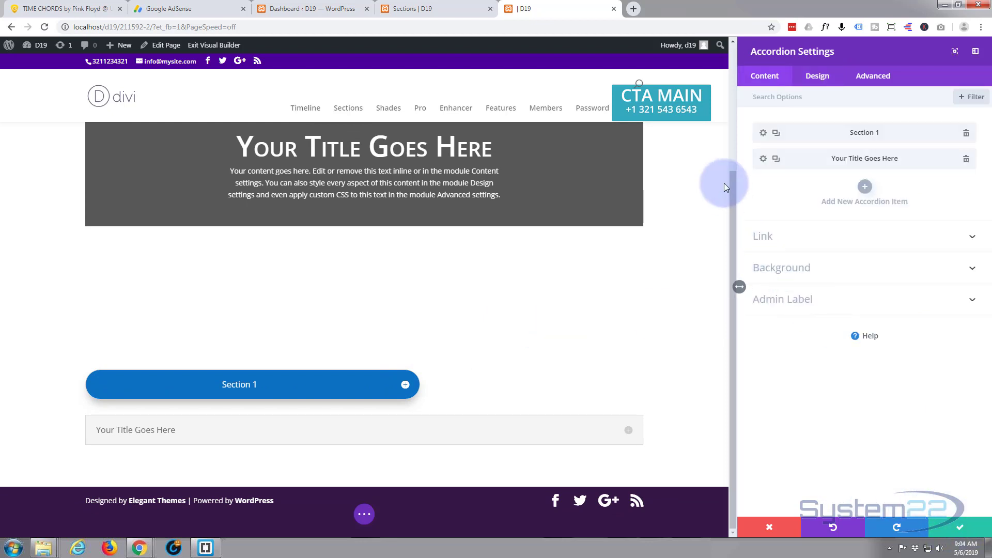
Duplicate the Section 1 item four times and delete the default "Your Title Goes Here" item from the accordion's item list.
left_click(775, 134)
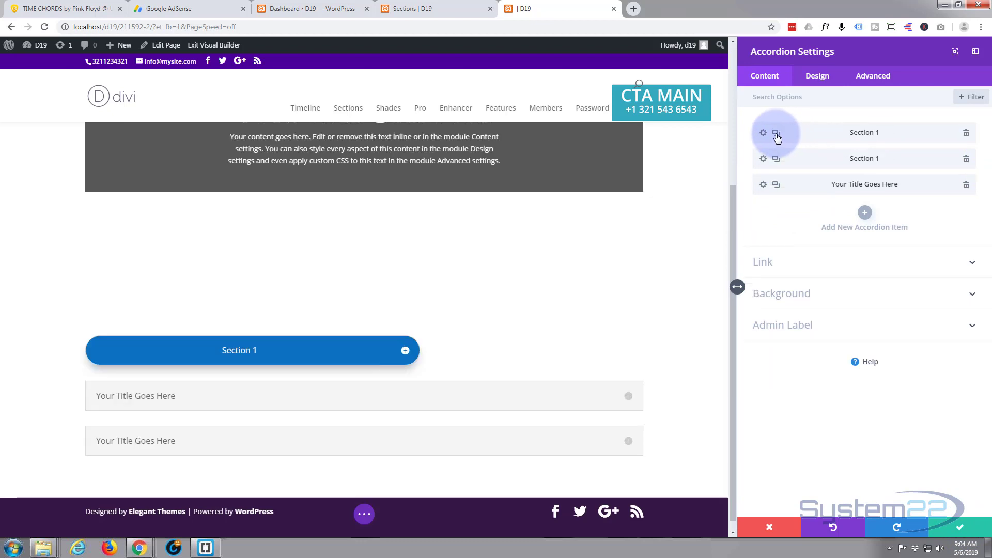
left_click(776, 135)
left_click(776, 134)
left_click(775, 134)
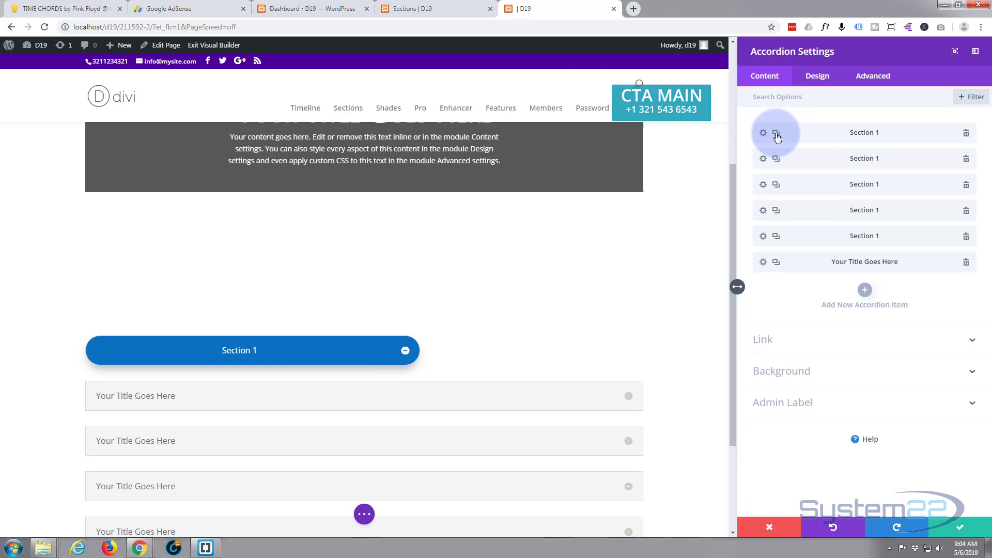
left_click(966, 265)
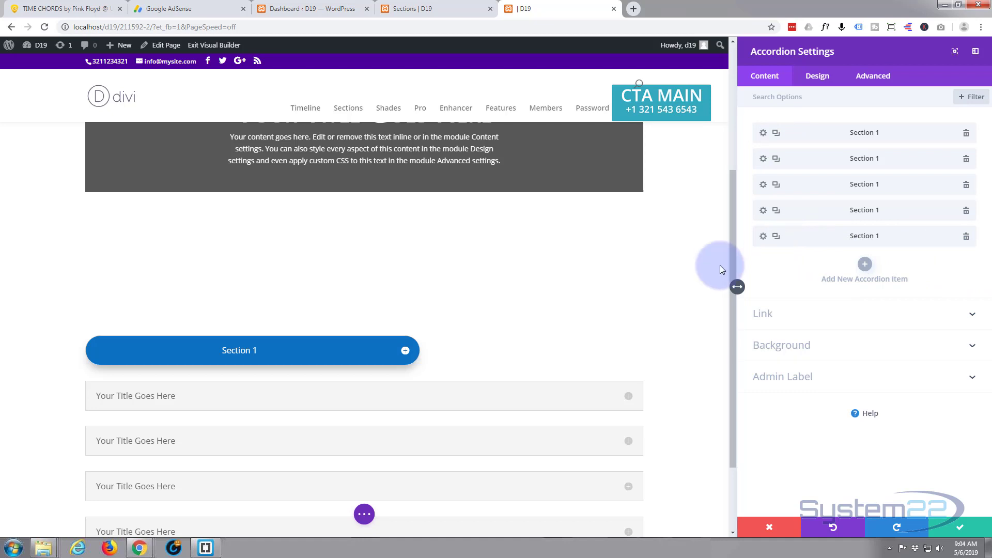
Extend the blue Section 1 accordion's styles to all accordions throughout This Row.
scroll(625, 280, "down", 2)
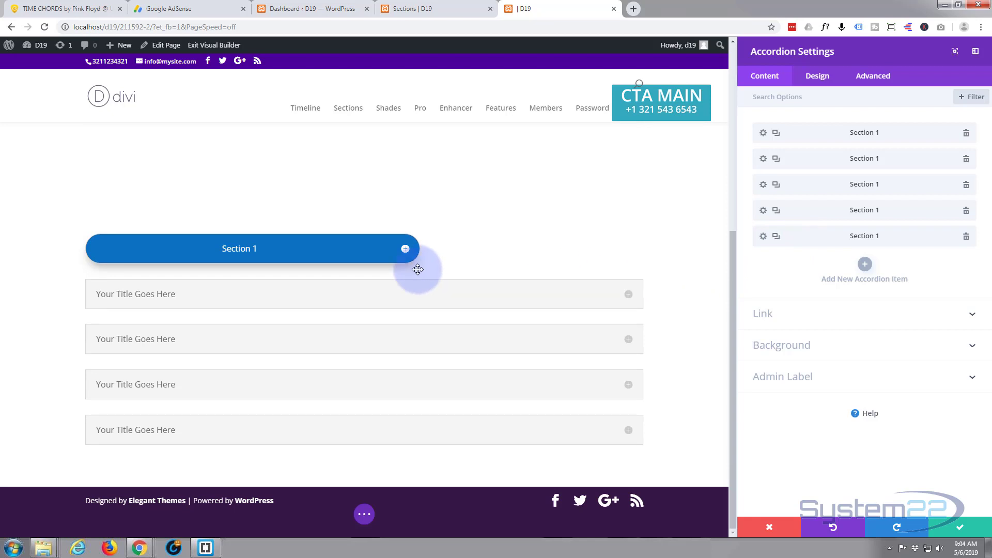
right_click(313, 248)
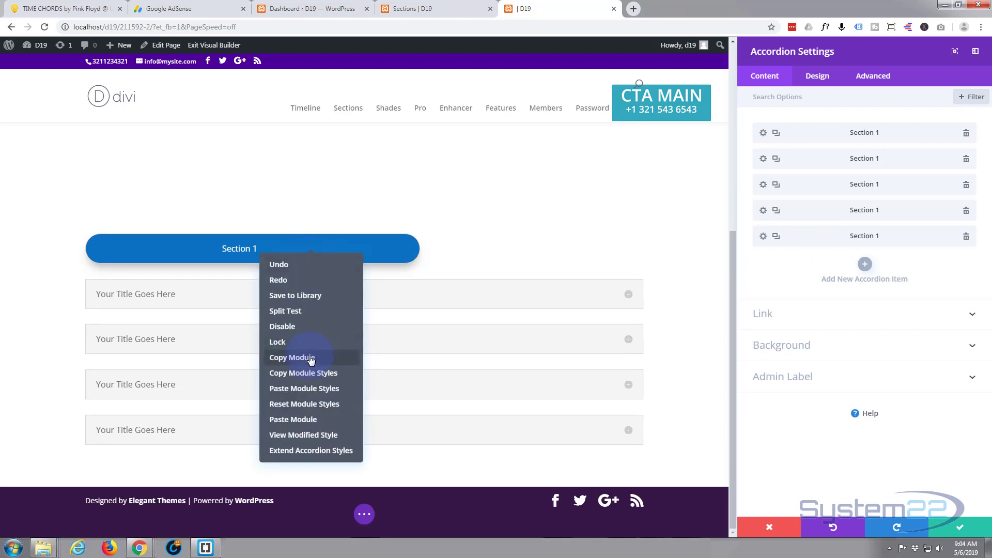
left_click(282, 450)
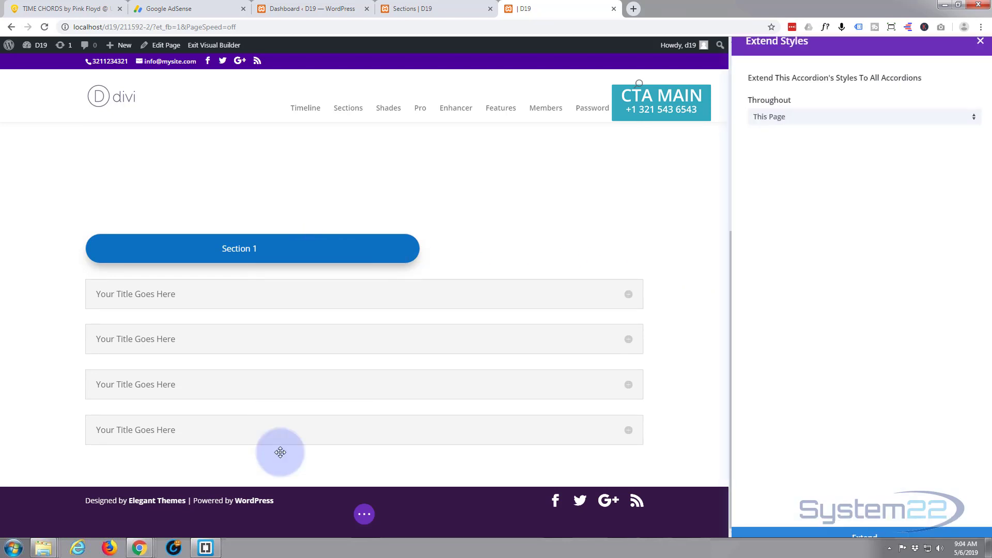
left_click(968, 127)
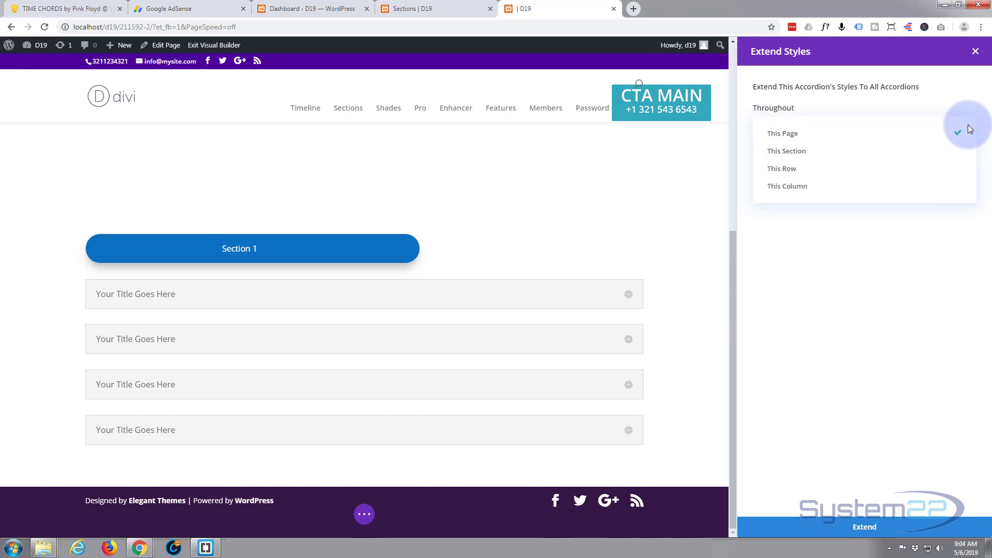
left_click(841, 173)
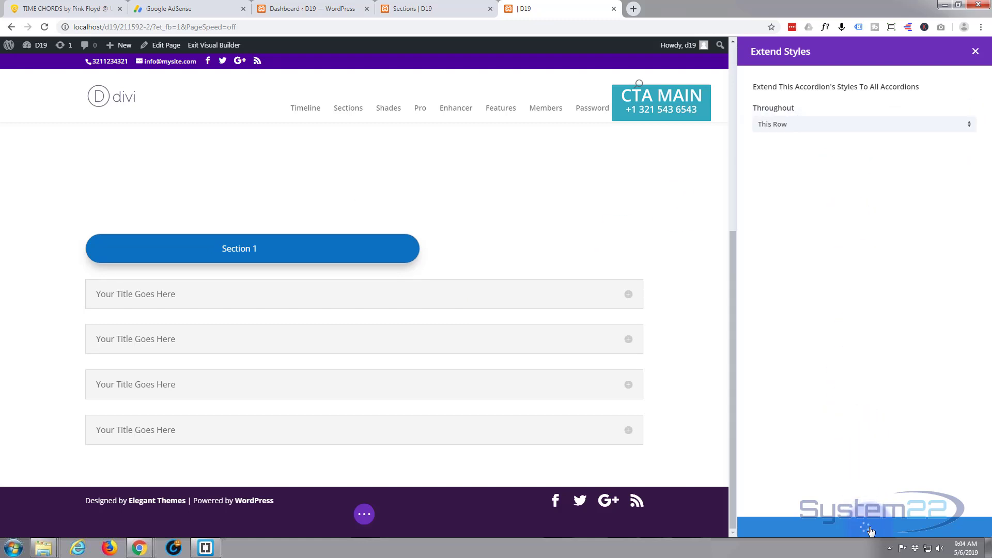
left_click_drag(774, 184, 579, 235)
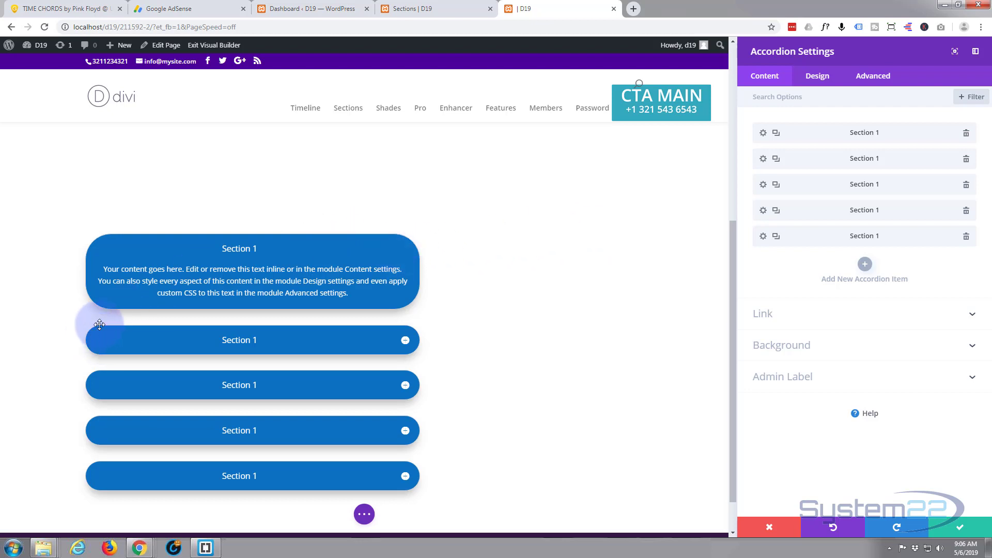
Set the second accordion item's open and closed toggle background colours to purple #8300e9.
left_click(763, 159)
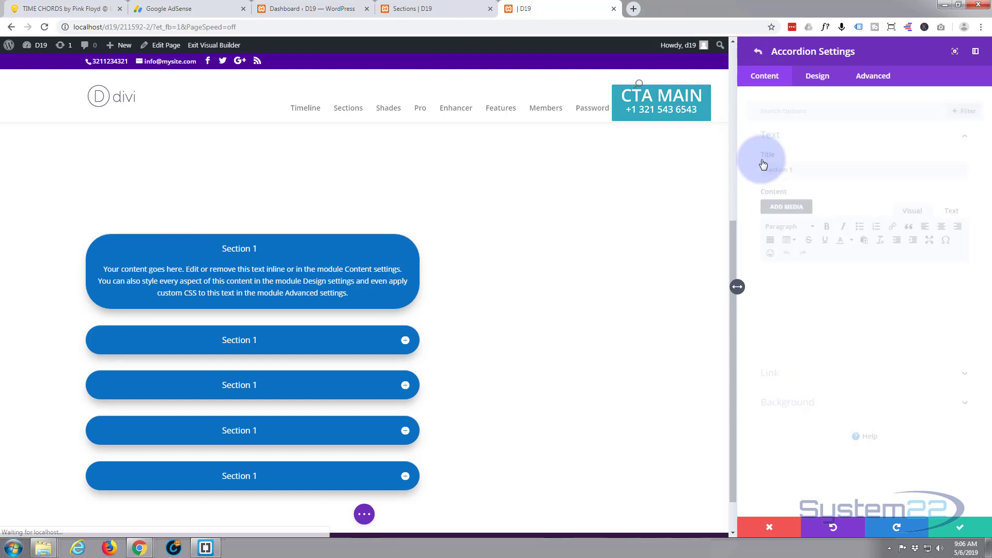
left_click(827, 79)
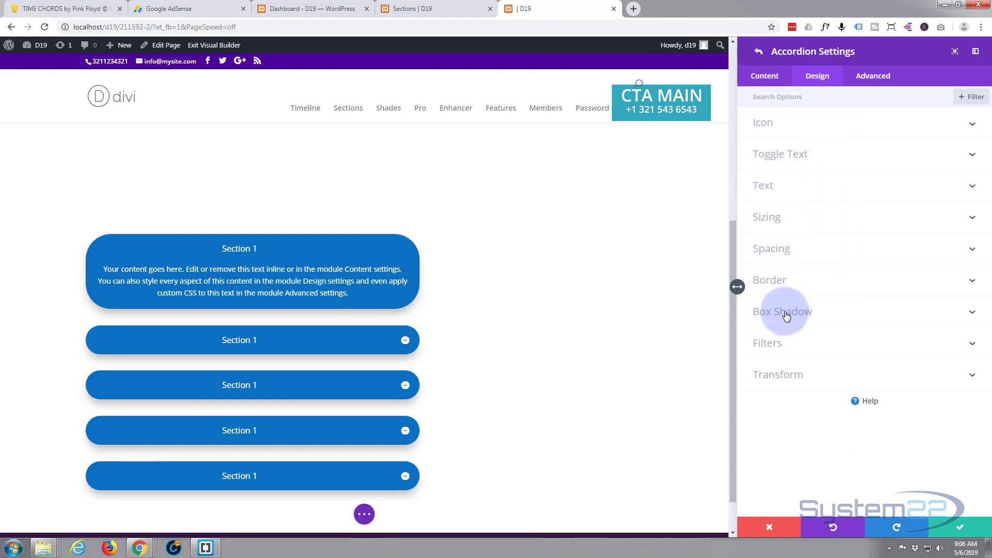
left_click(870, 149)
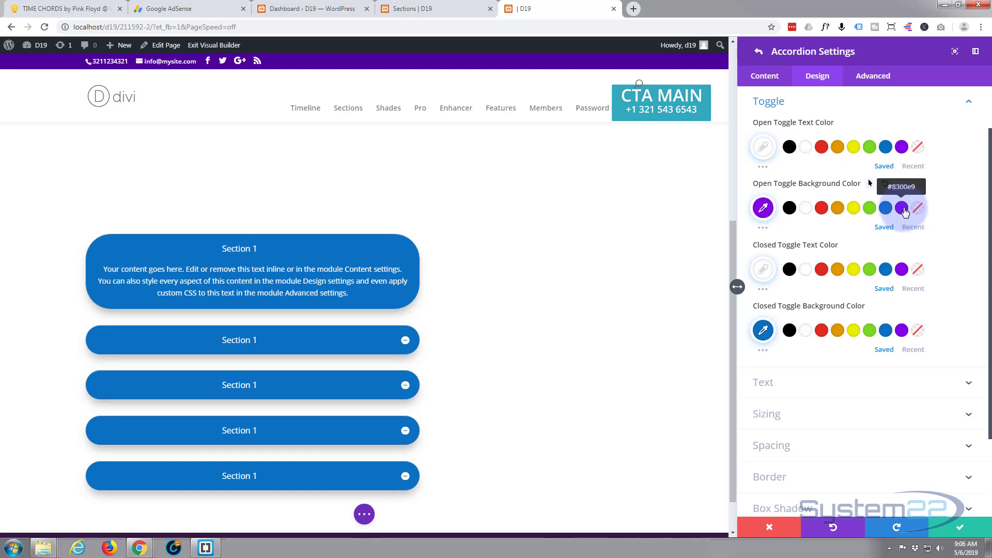
left_click(902, 331)
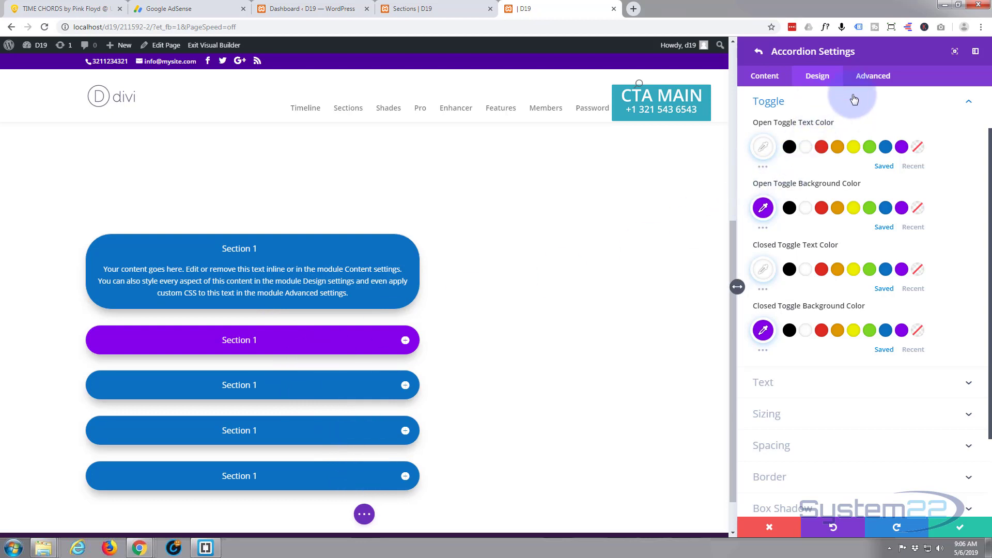
Give the second, purple accordion item a left custom margin of 10% and save the item's settings.
scroll(853, 103, "down", 2)
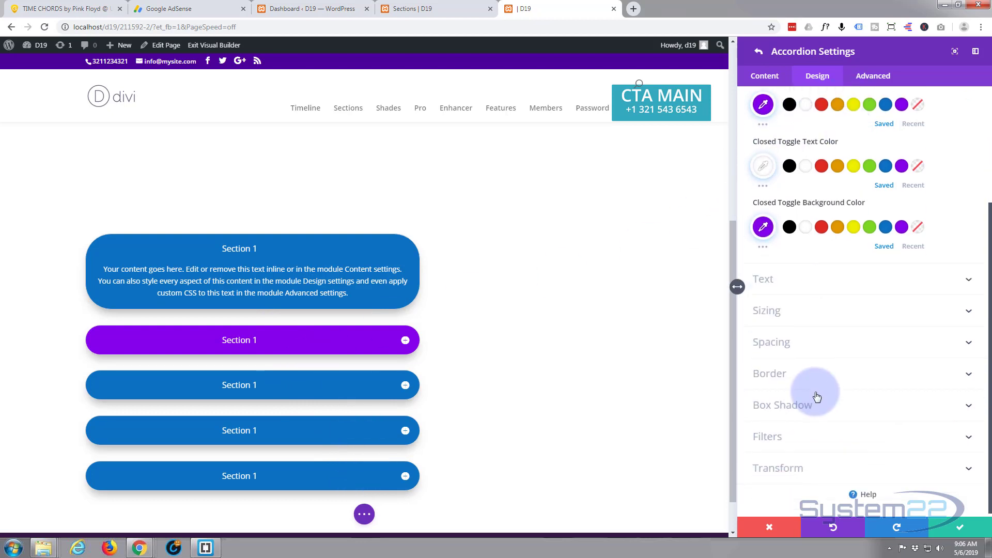
left_click(818, 343)
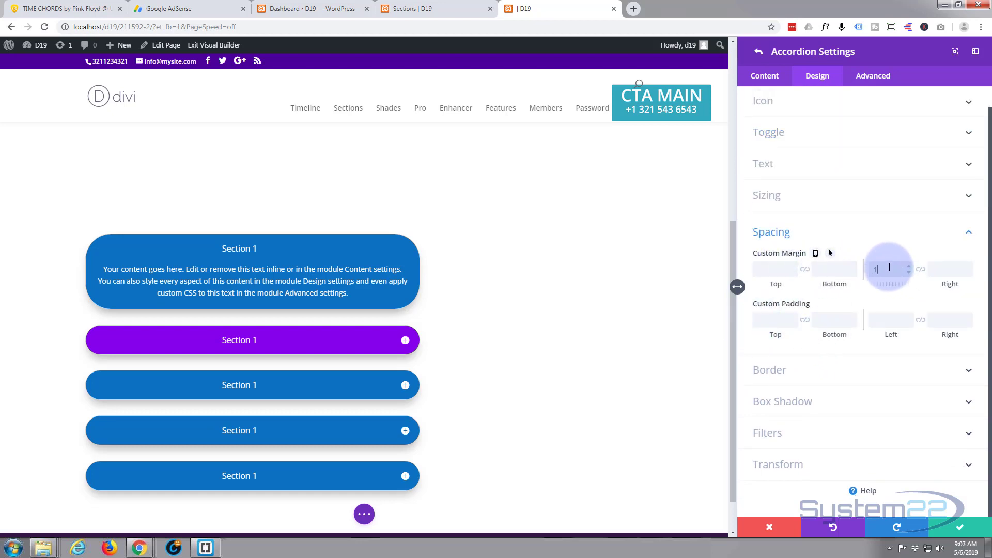
type("px")
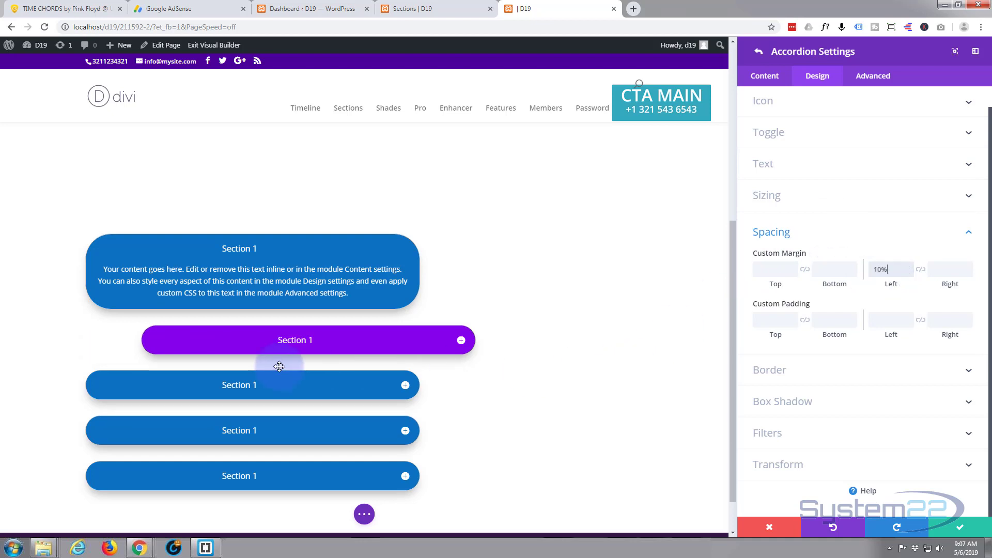
left_click(961, 531)
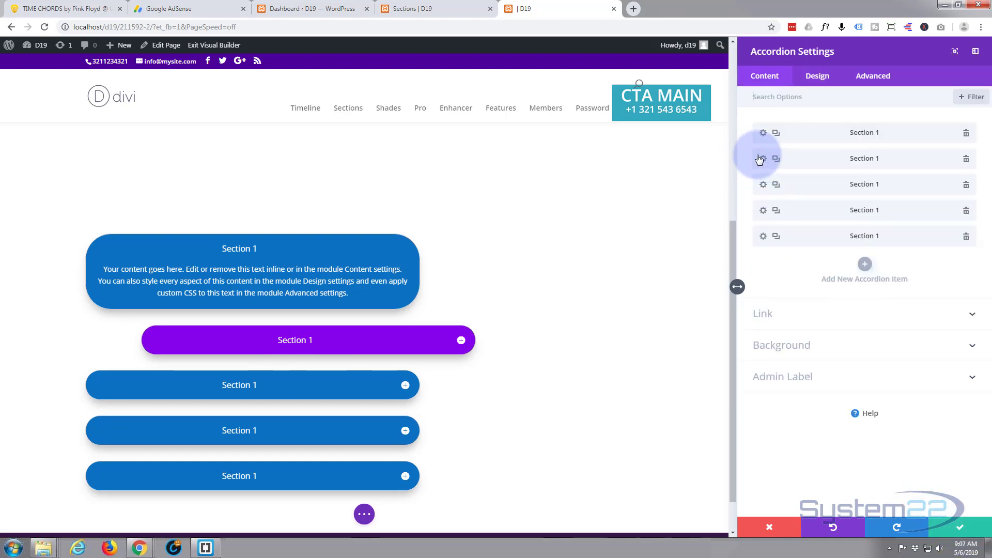
Change the purple accordion item's title to "Section 2" and save the item's settings.
left_click(762, 159)
key("BackSpace")
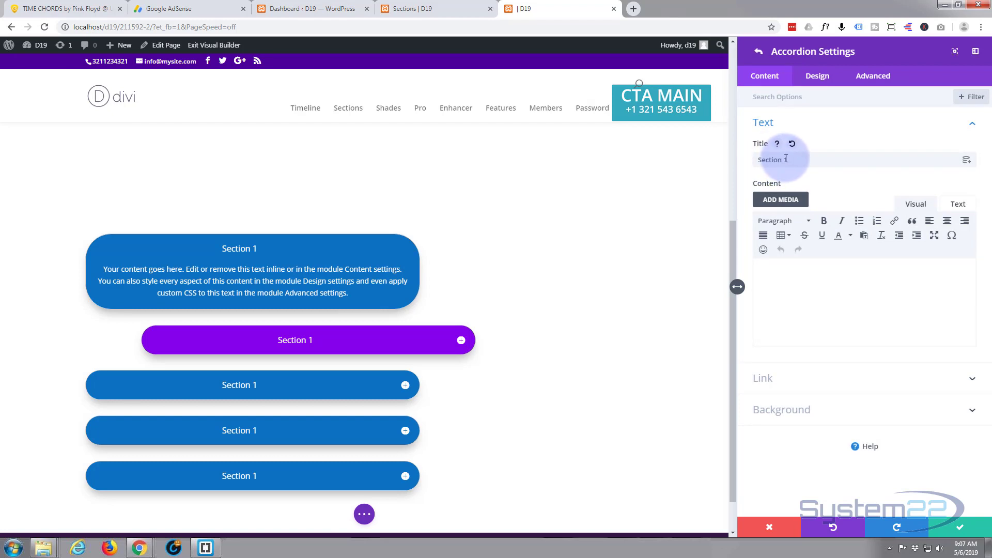
key("ctrl+z")
type("2")
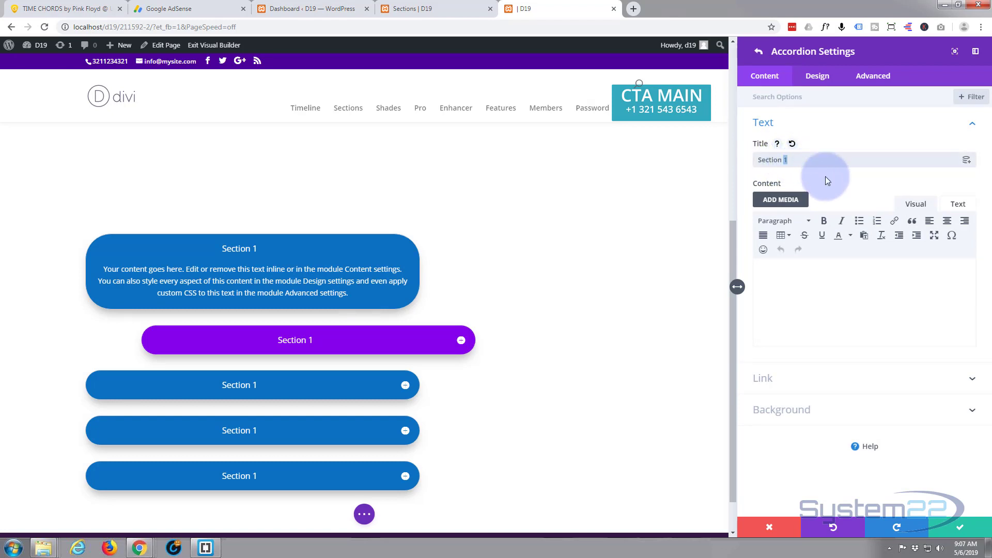
left_click(961, 522)
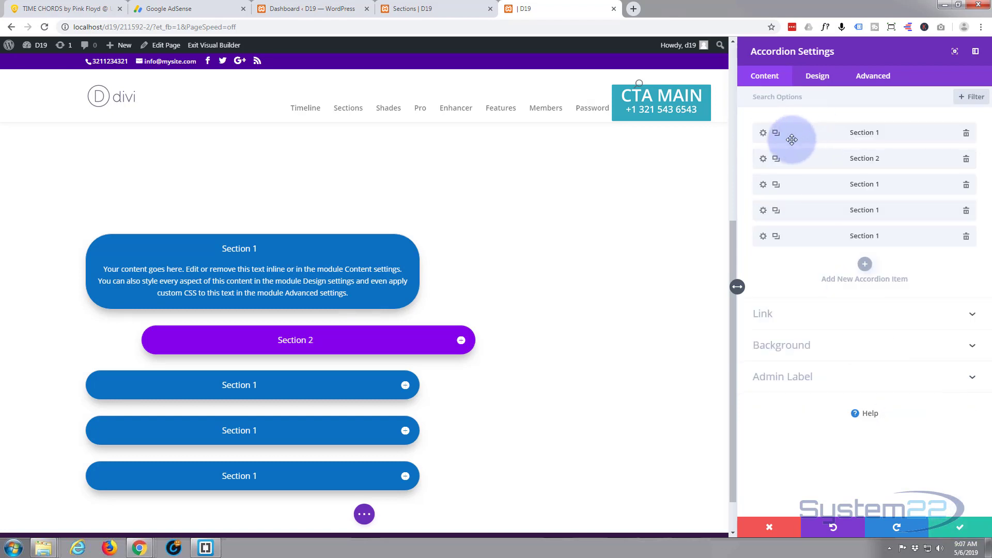
Retitle the third accordion item "Section 3" and set its open and closed toggle backgrounds to green #7cda24.
left_click(763, 185)
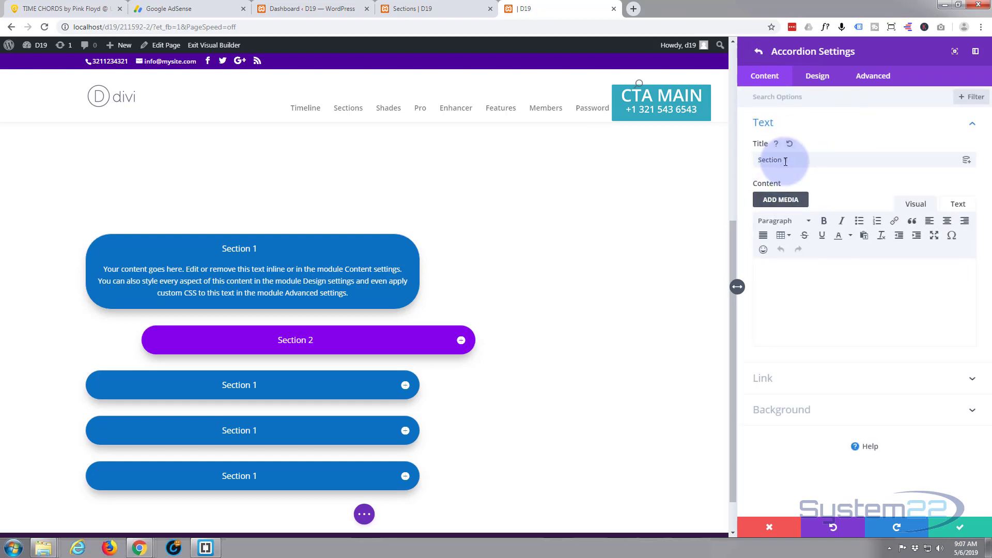
left_click_drag(782, 160, 789, 161)
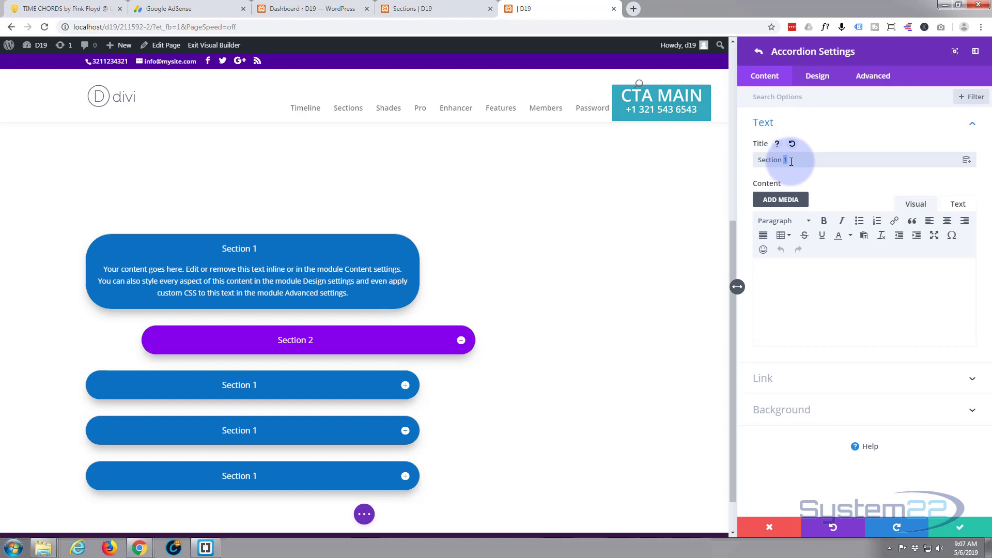
type("3")
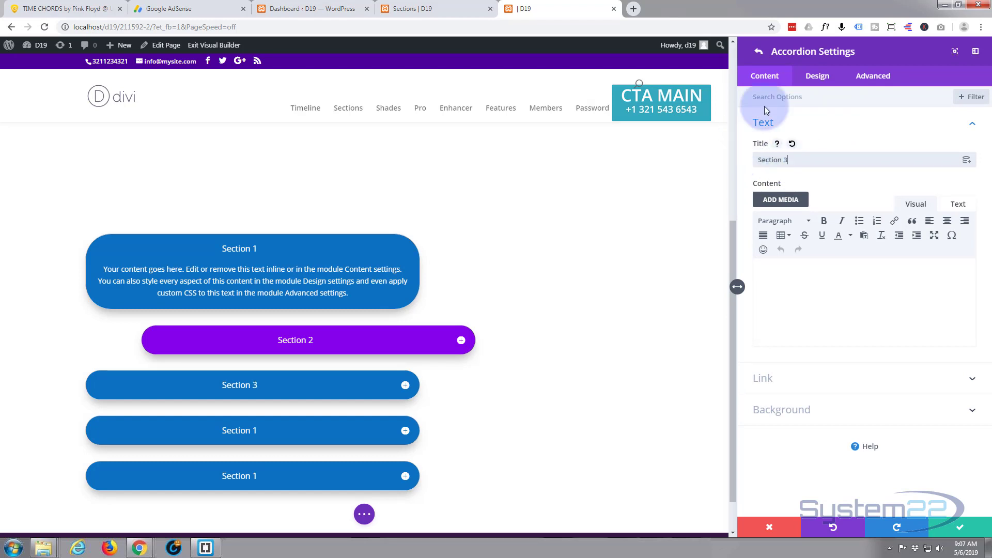
left_click(826, 80)
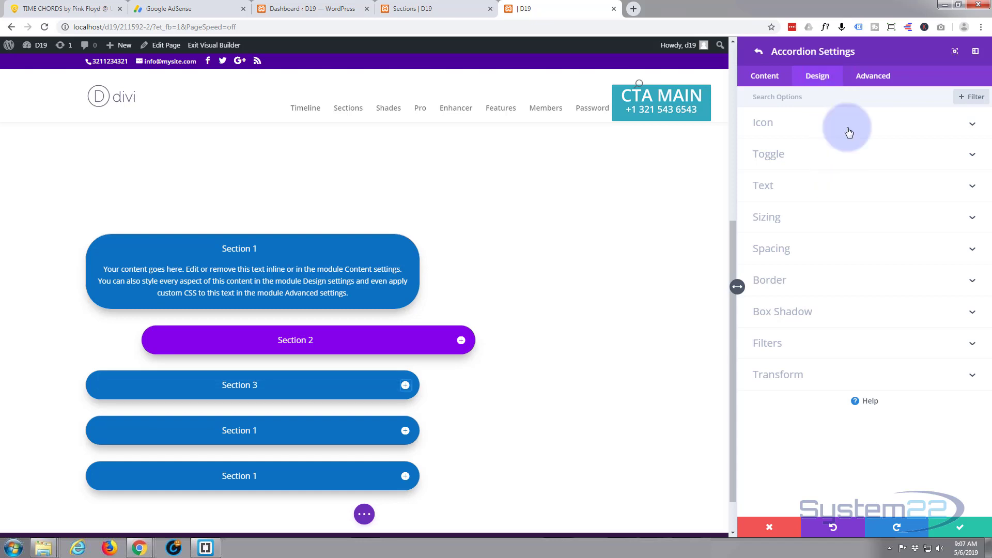
left_click(846, 156)
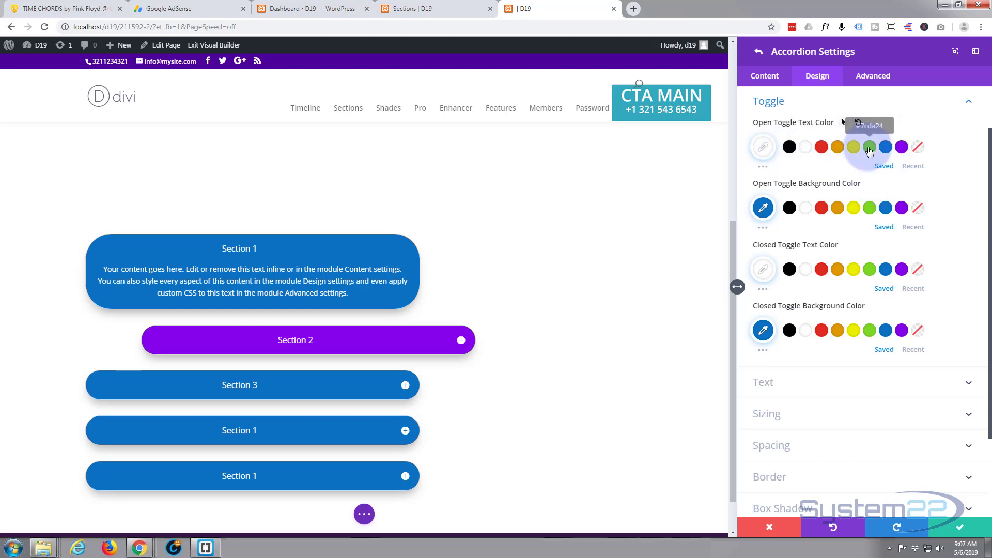
left_click(869, 207)
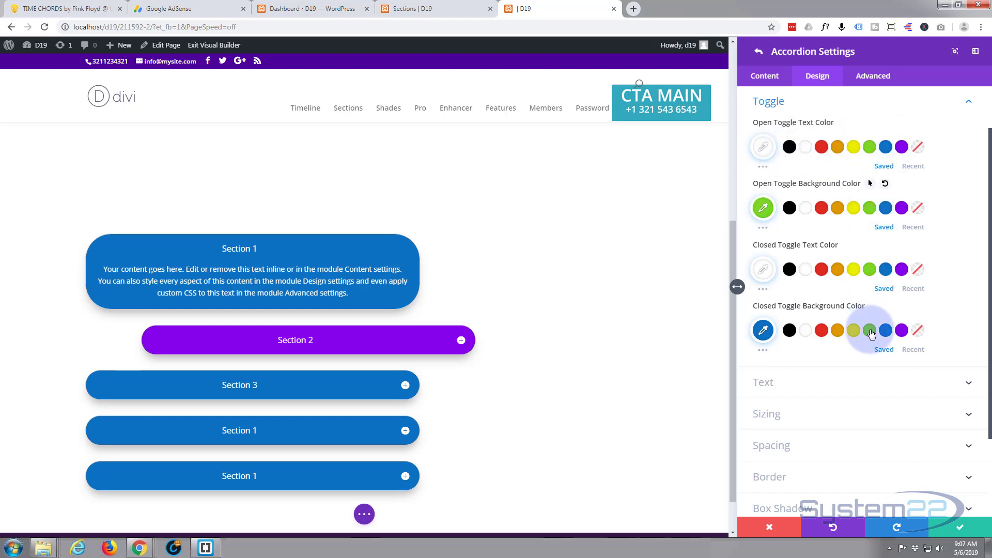
left_click(870, 334)
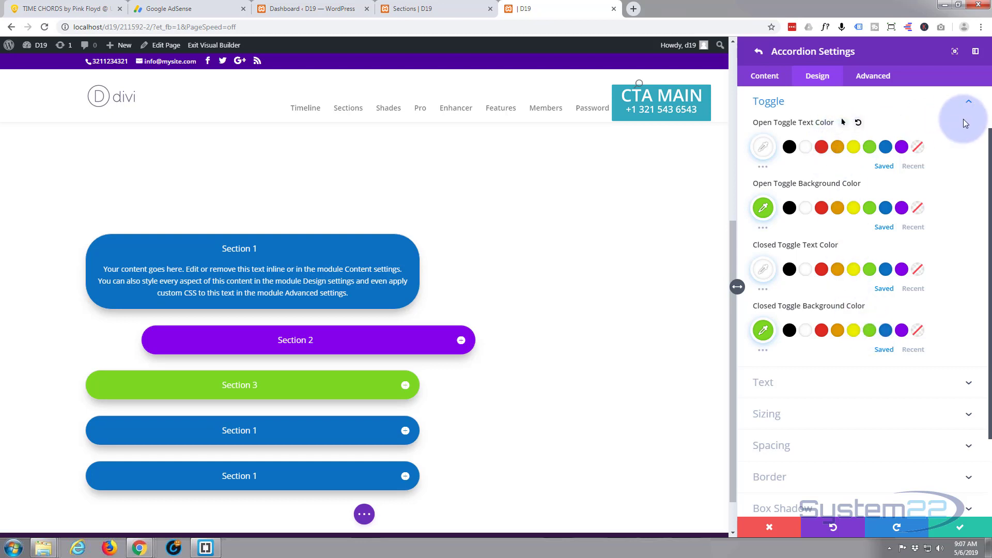
Give the Section 3 item a left custom margin of 20% and save the item's settings.
left_click(970, 105)
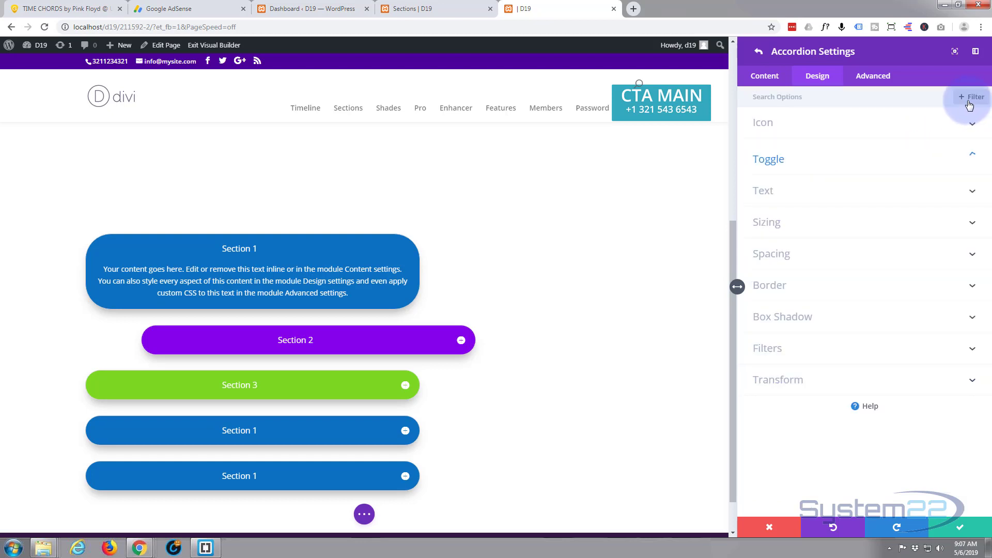
left_click(820, 252)
left_click(887, 272)
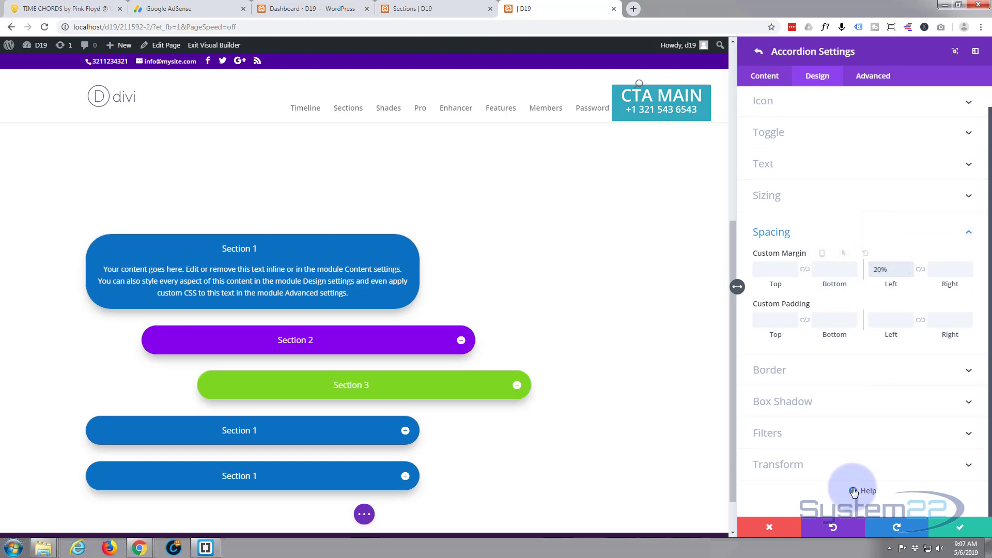
left_click(956, 531)
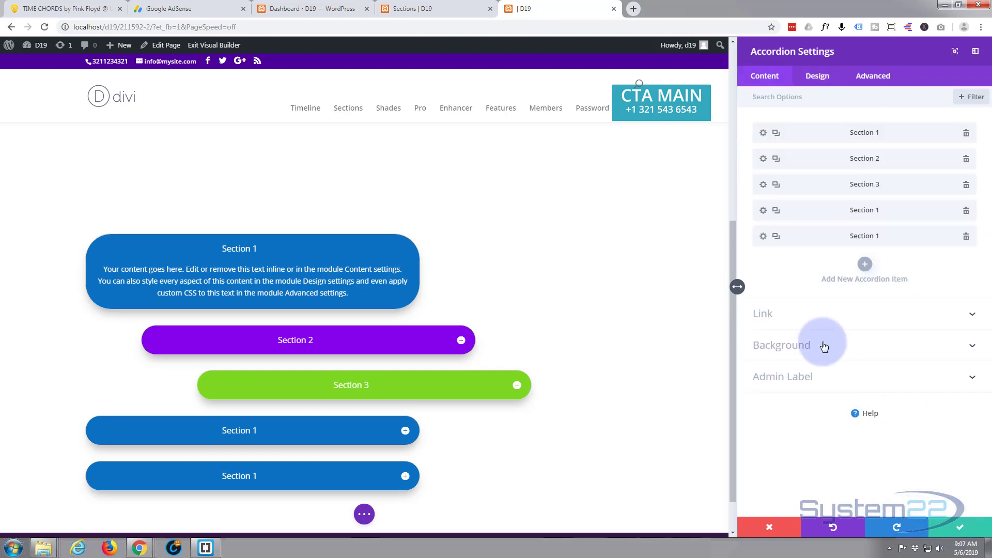
Retitle the fourth accordion item "Section 4" and set its open and closed toggle backgrounds to orange #e09900.
left_click(763, 211)
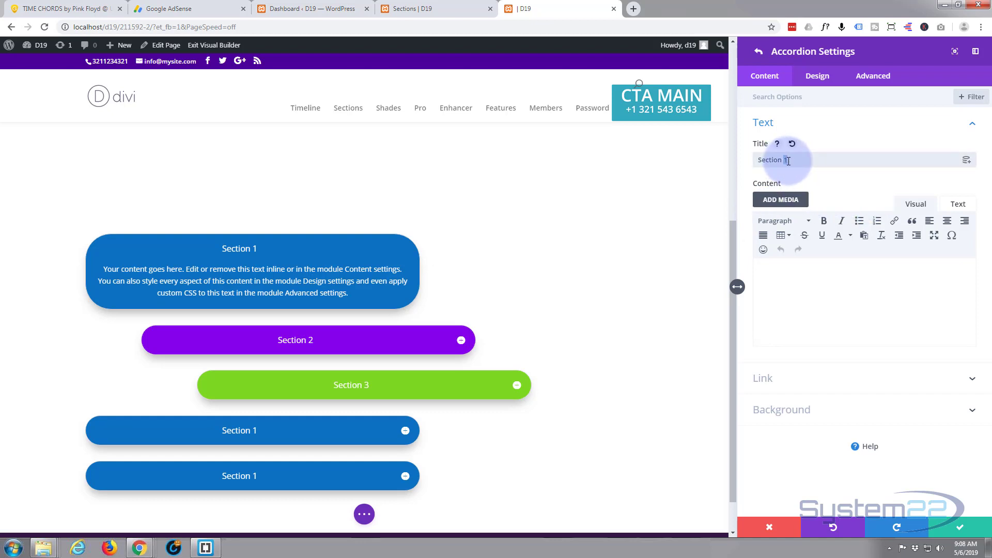
type("4")
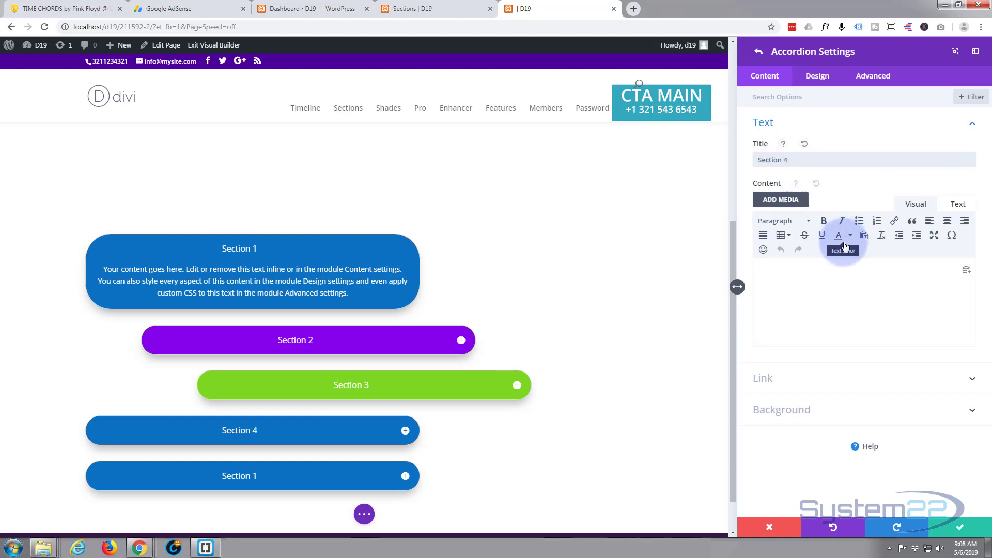
left_click(819, 77)
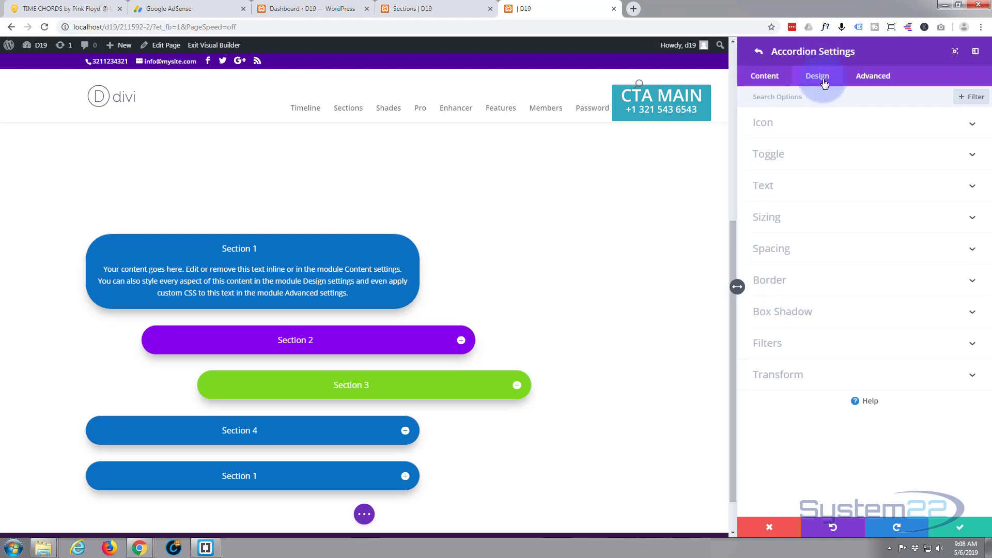
left_click(859, 164)
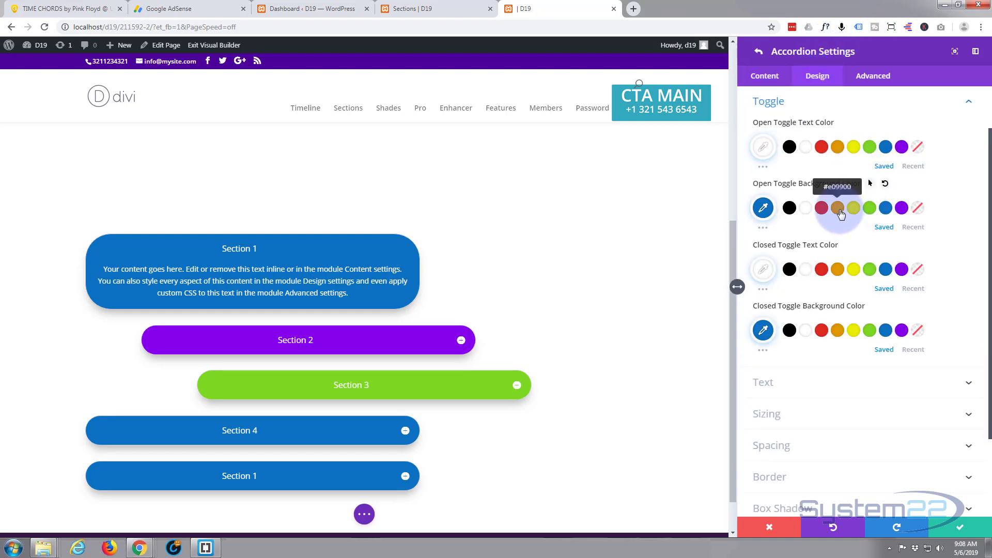
left_click(840, 334)
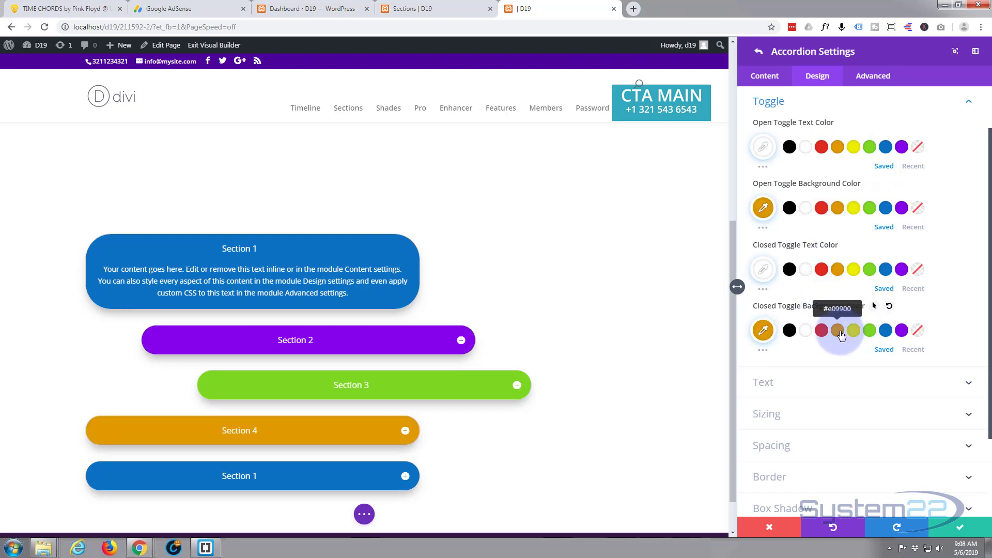
Give the Section 4 item a left custom margin of 30% and save the item's settings.
left_click(828, 419)
mouse_move(775, 137)
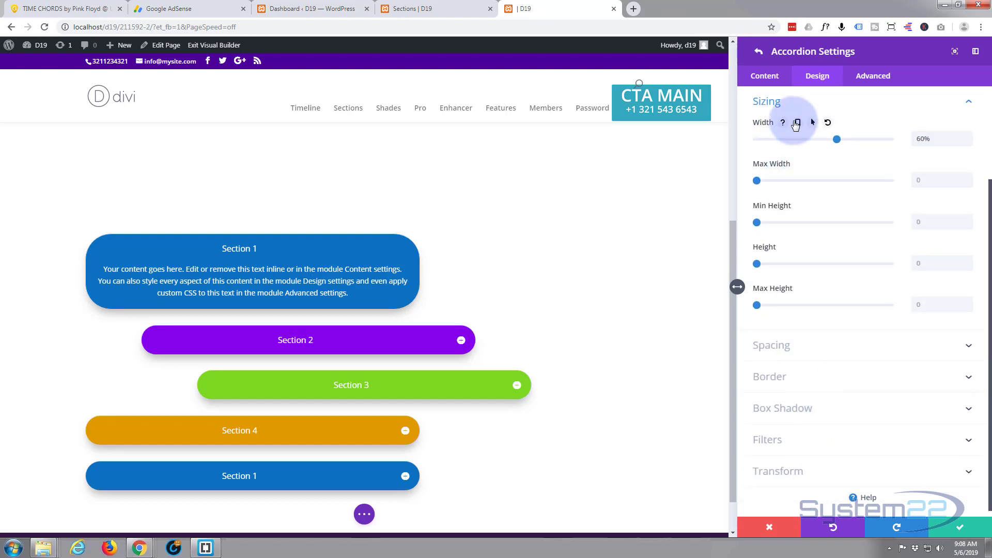
left_click(772, 103)
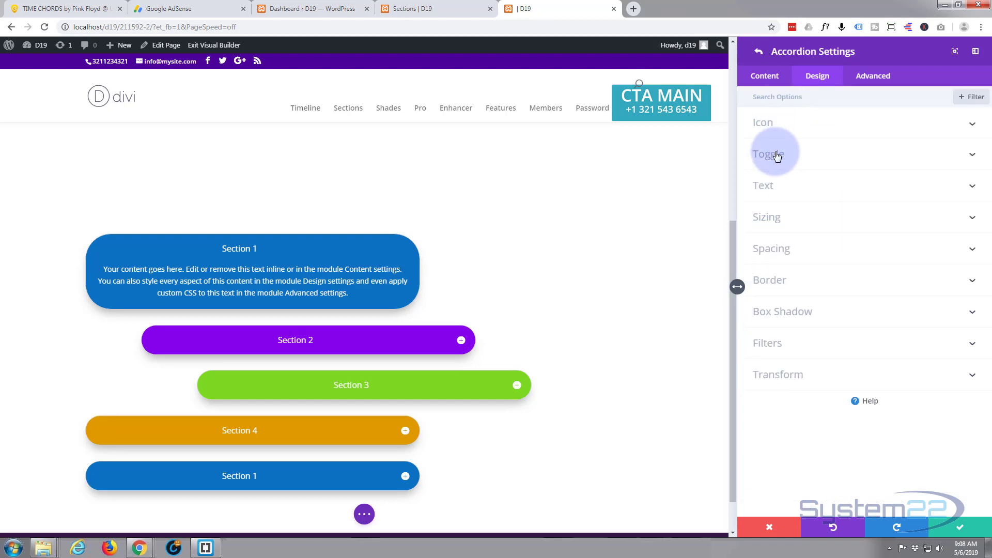
left_click(809, 256)
left_click(878, 268)
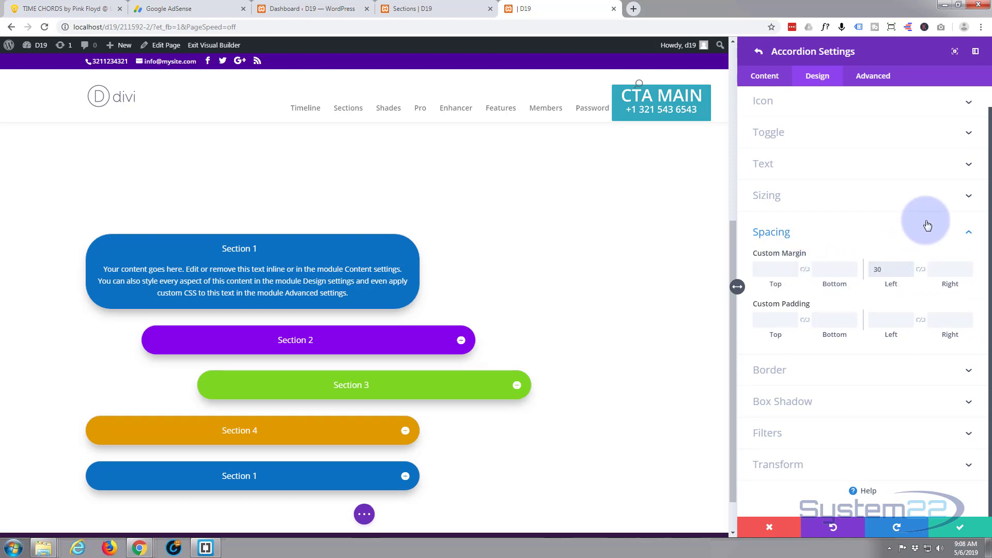
key("BackSpace")
key("BackSpace")
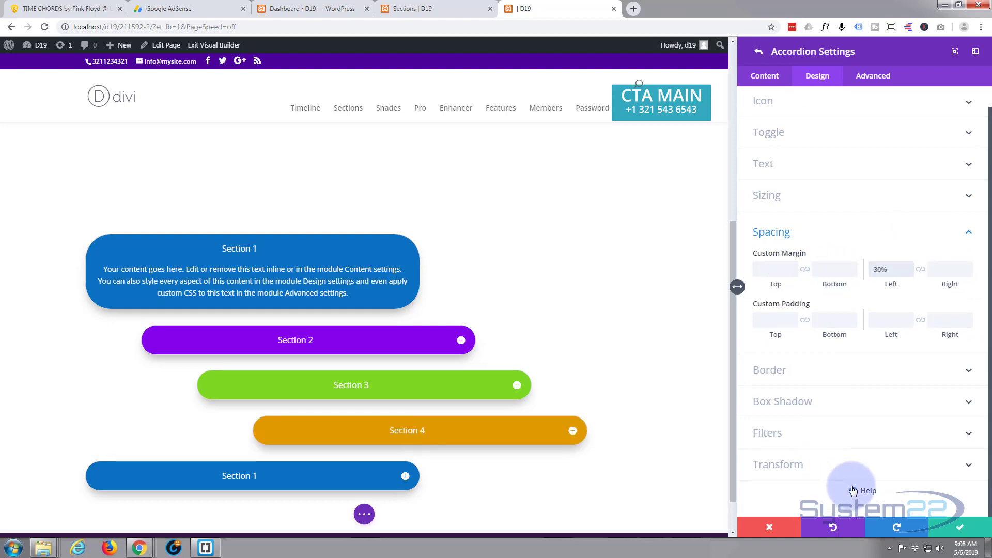
left_click(956, 528)
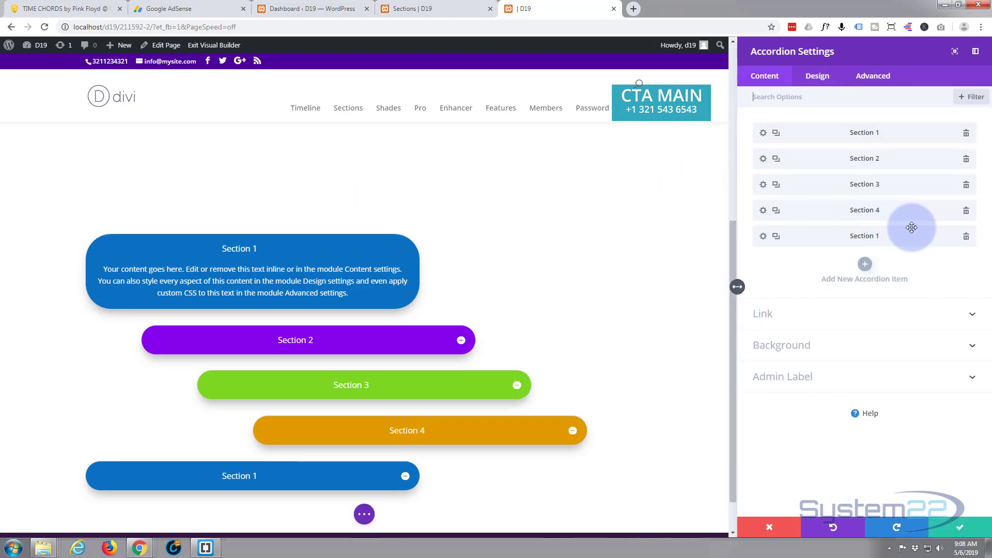
Retitle the fifth accordion item "Section 5" and set its open and closed toggle backgrounds to red #e02b20.
left_click(775, 239)
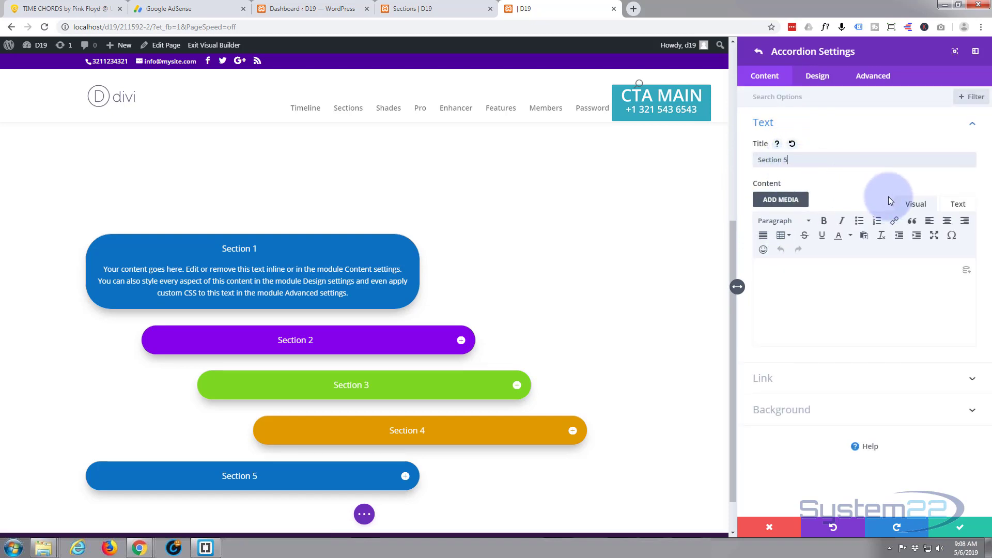
left_click(826, 78)
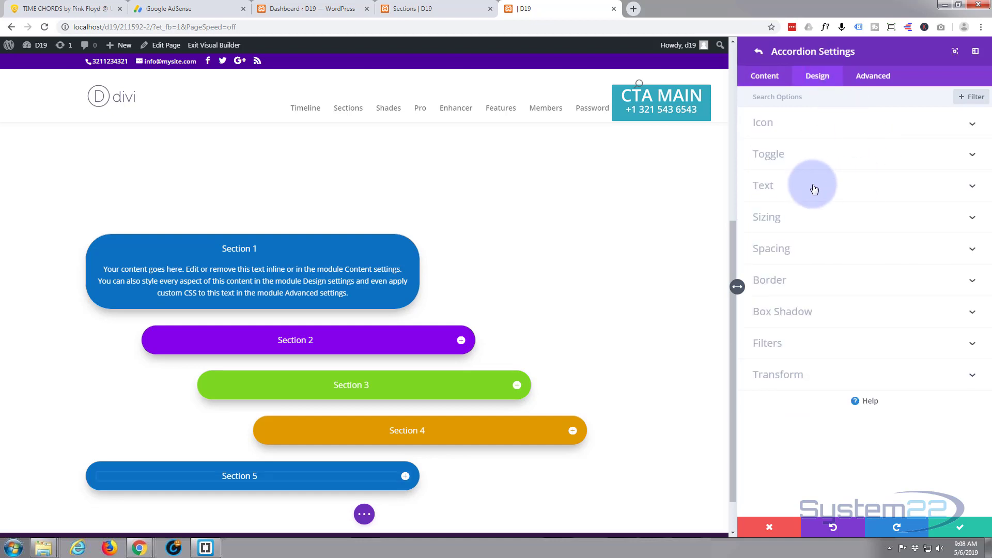
left_click(818, 161)
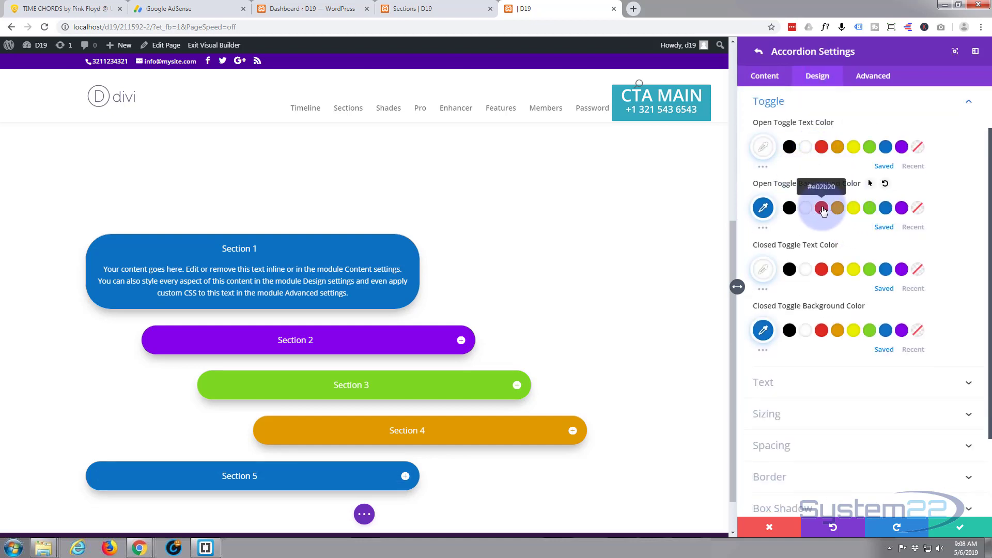
left_click(822, 208)
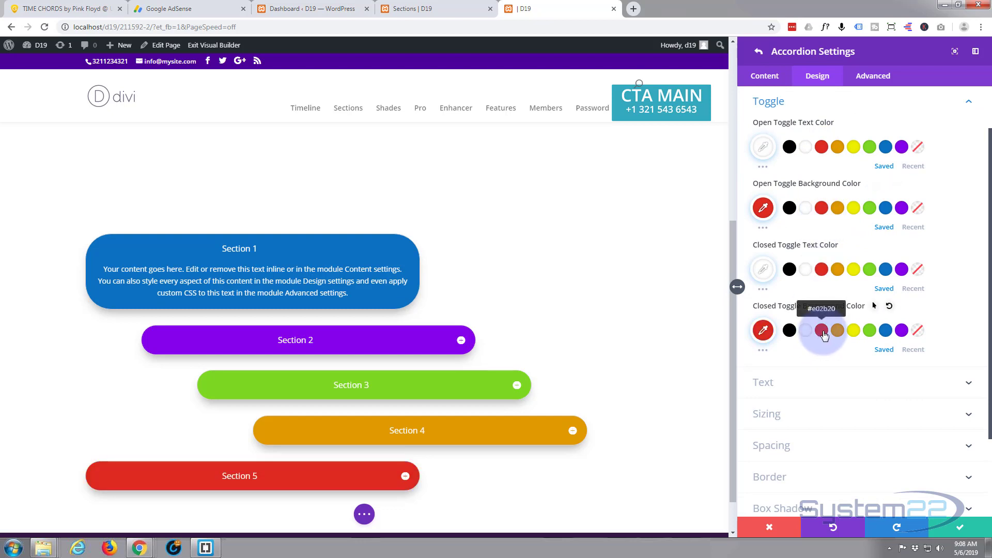
Give the Section 5 item a left custom margin of 40% and save the item's settings.
left_click(824, 447)
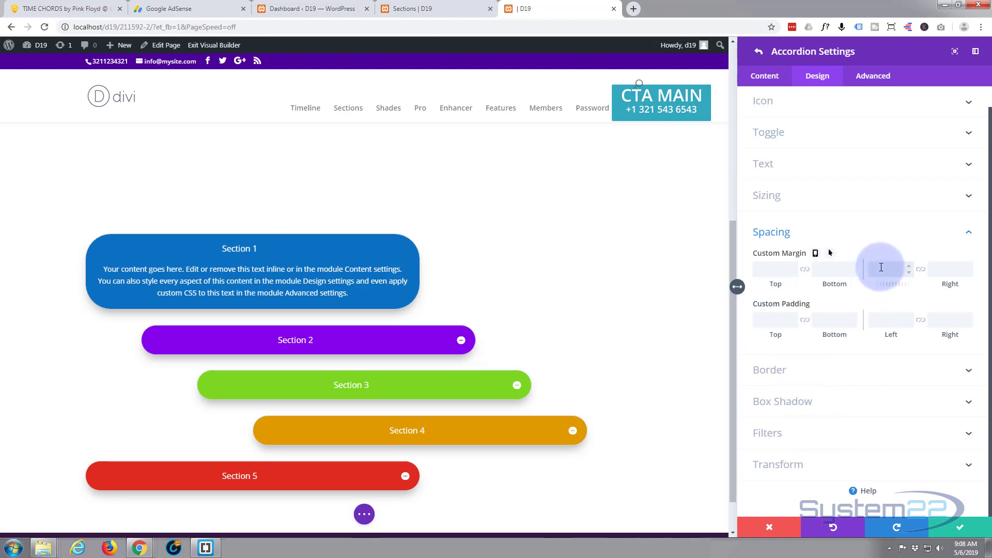
type("px")
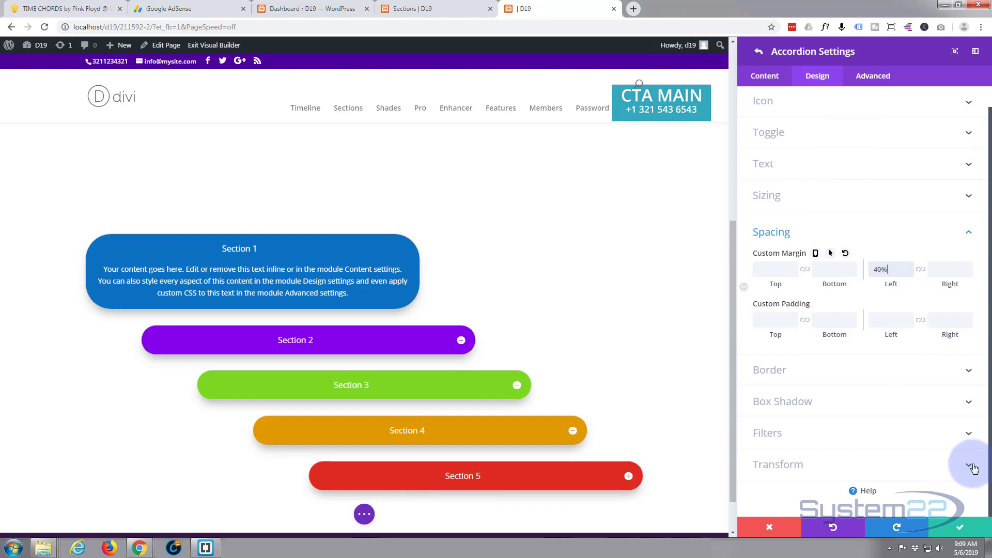
left_click(958, 531)
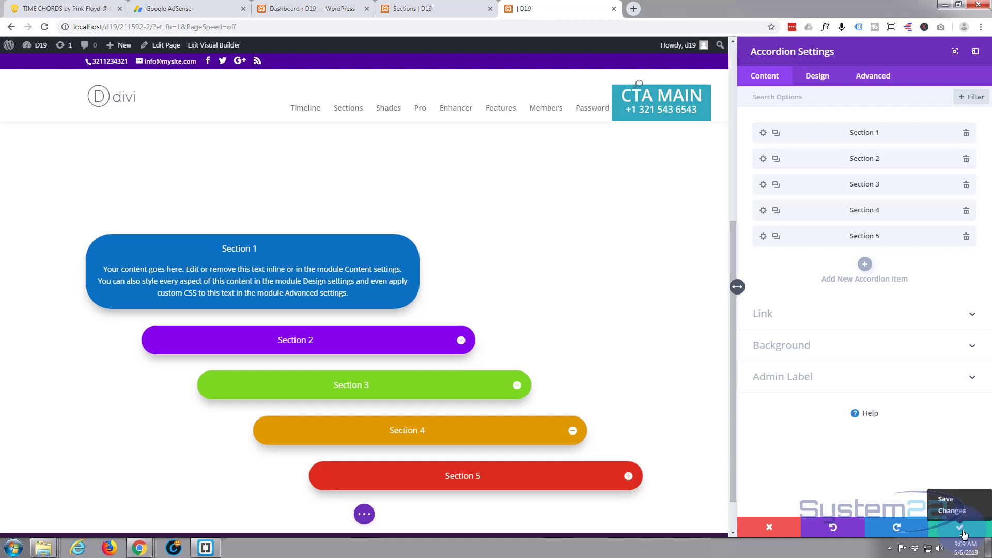
Save the accordion module's settings and the page, and exit the visual builder to the live page.
left_click(962, 533)
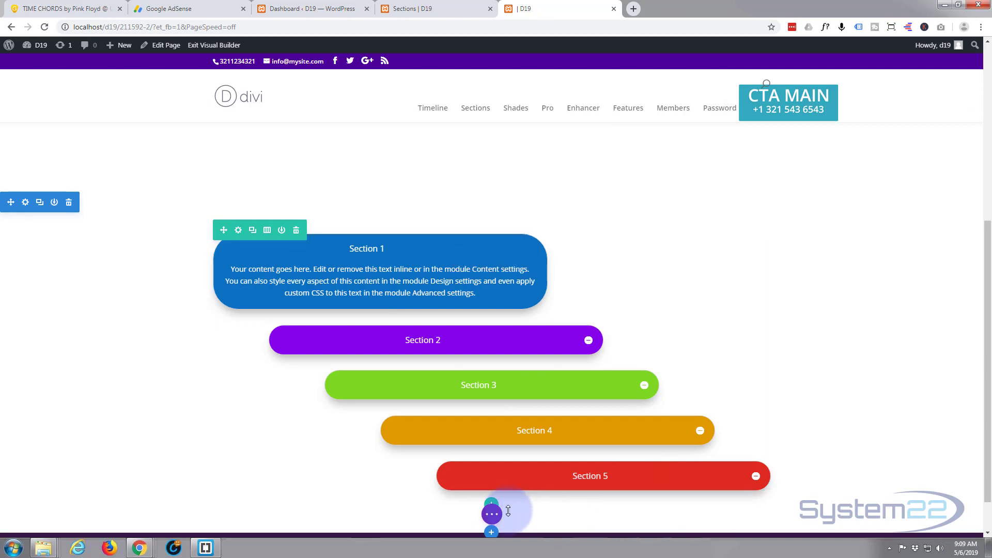
left_click(494, 515)
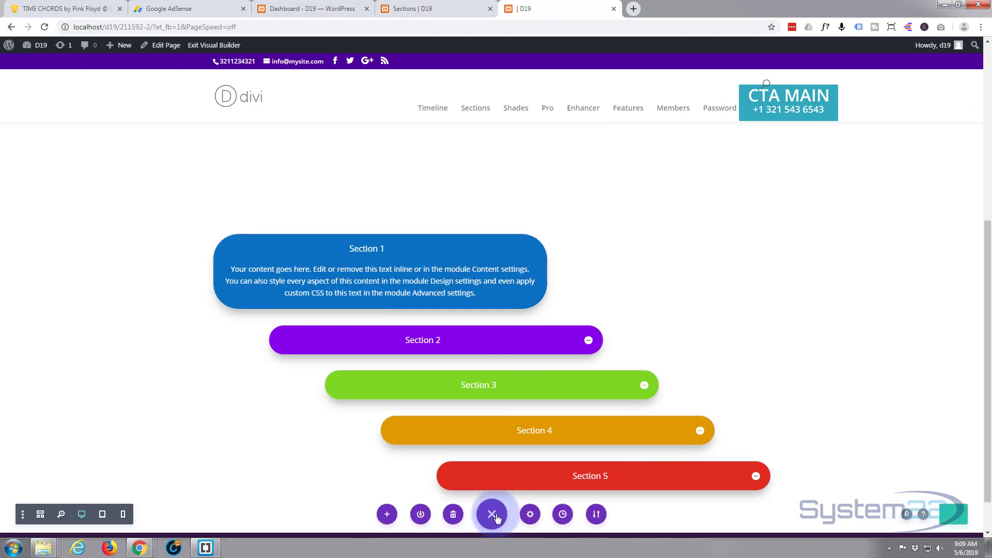
left_click(956, 520)
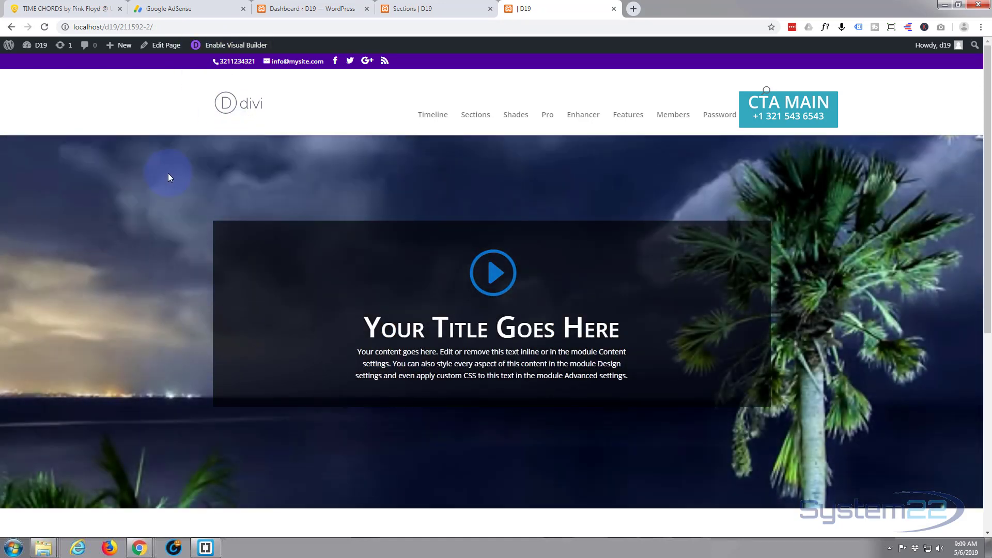
Test the accordion on the live page by expanding Sections 2 through 5 in turn and going back up to Section 1.
scroll(167, 174, "down", 4)
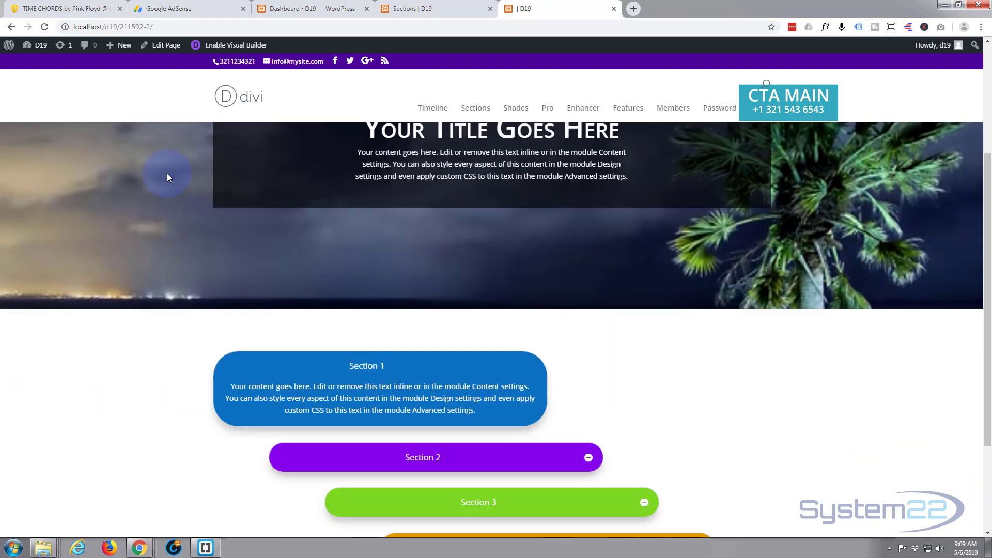
scroll(167, 178, "down", 2)
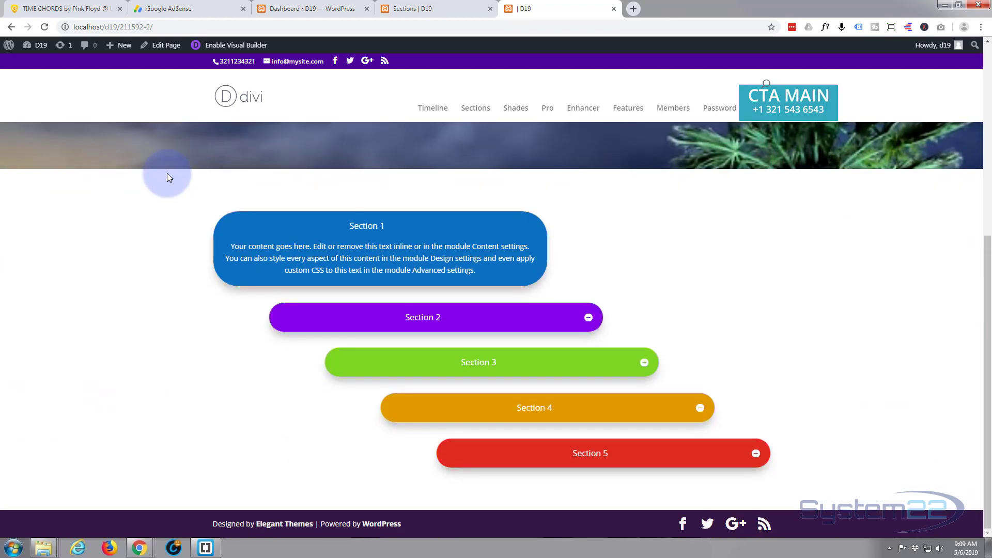
left_click(589, 317)
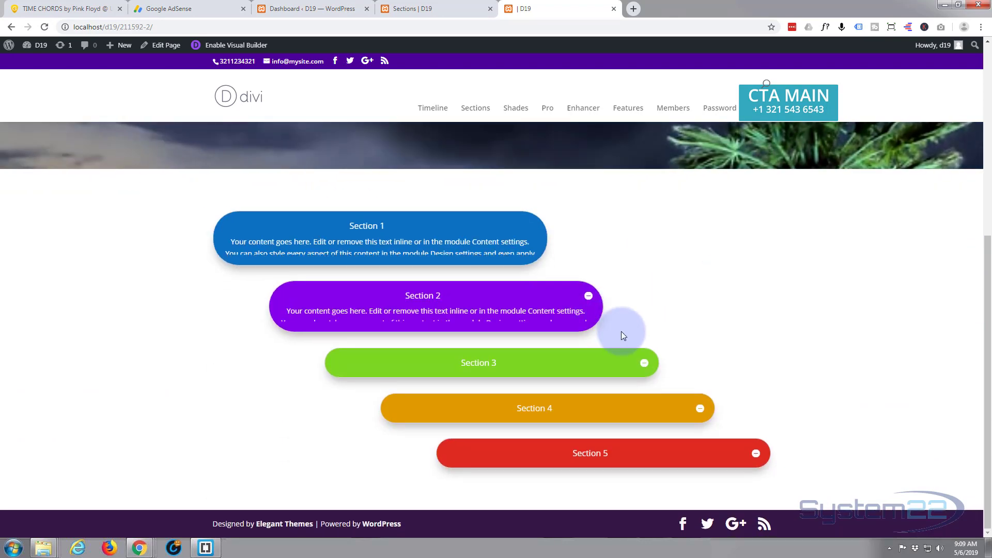
left_click(642, 361)
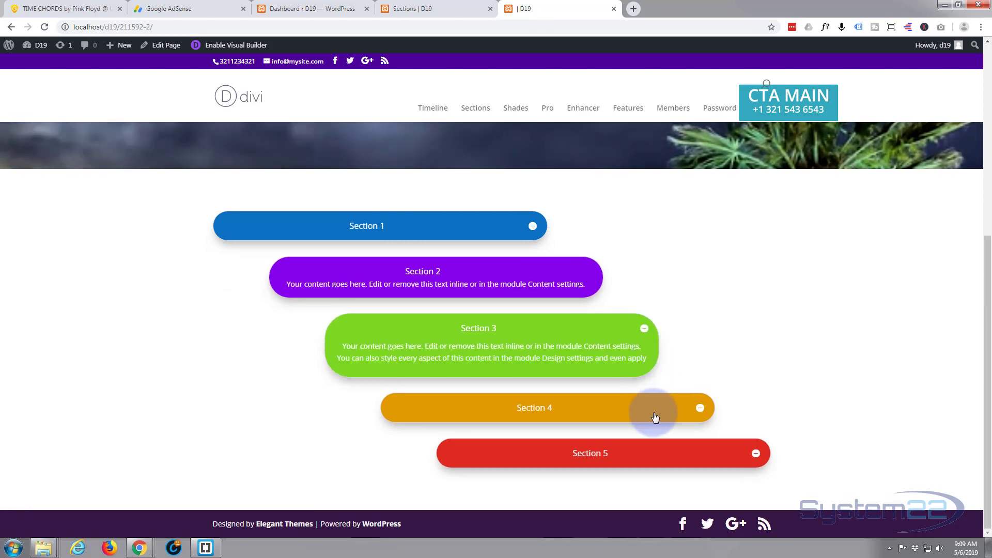
left_click(700, 408)
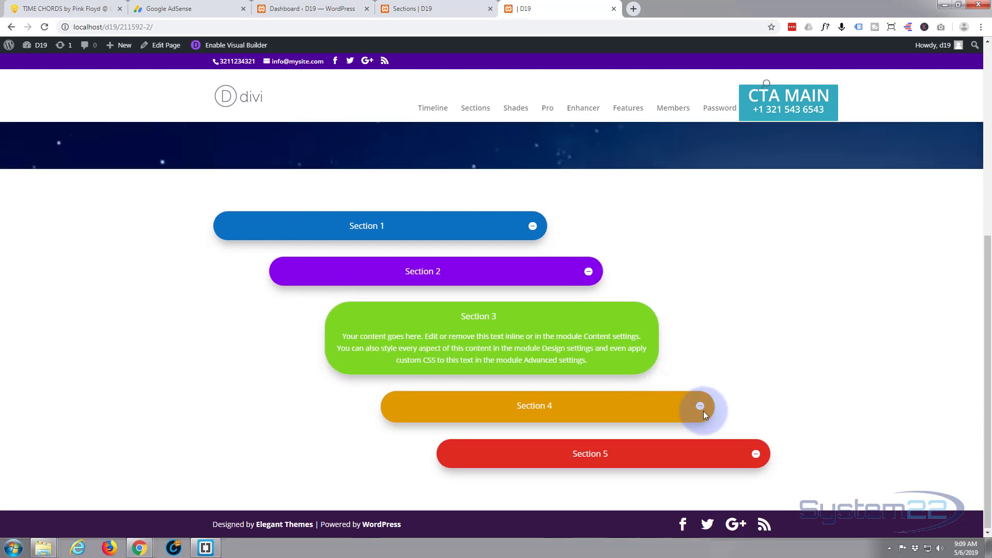
left_click(756, 453)
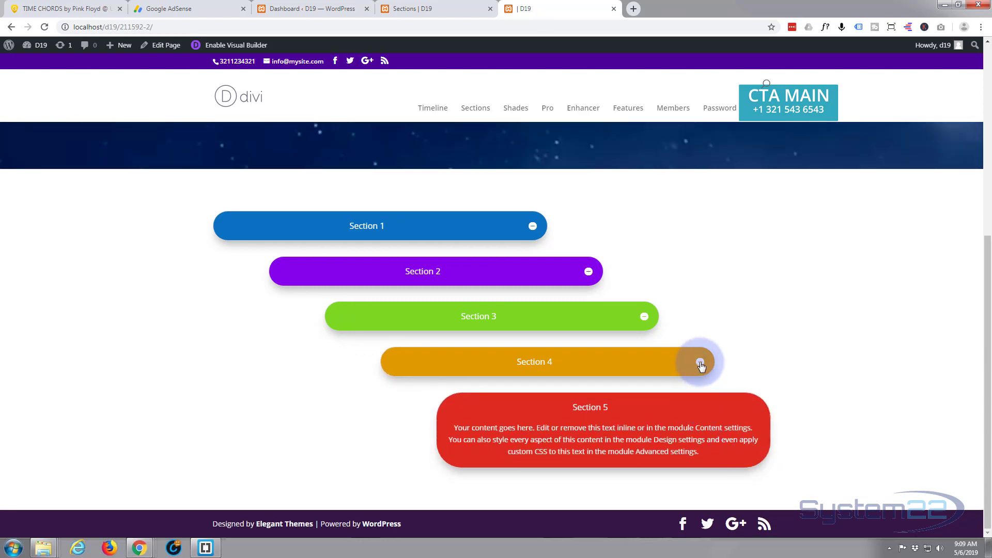
left_click(700, 363)
left_click(644, 316)
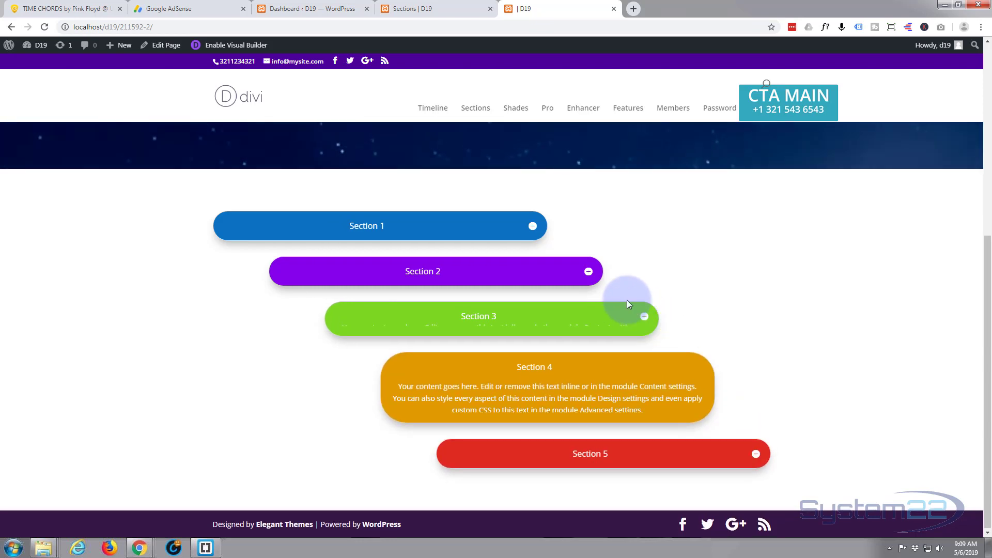
left_click(588, 272)
left_click(533, 225)
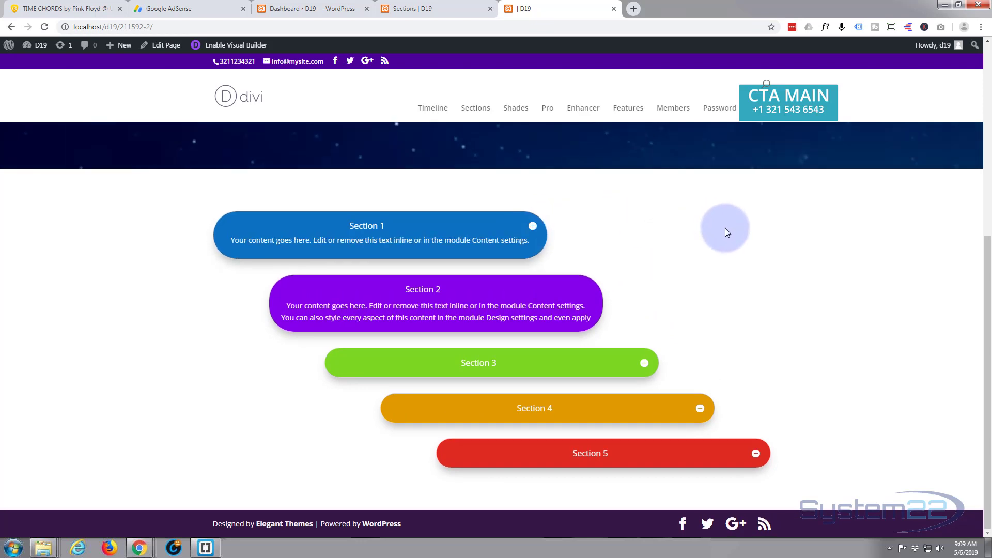